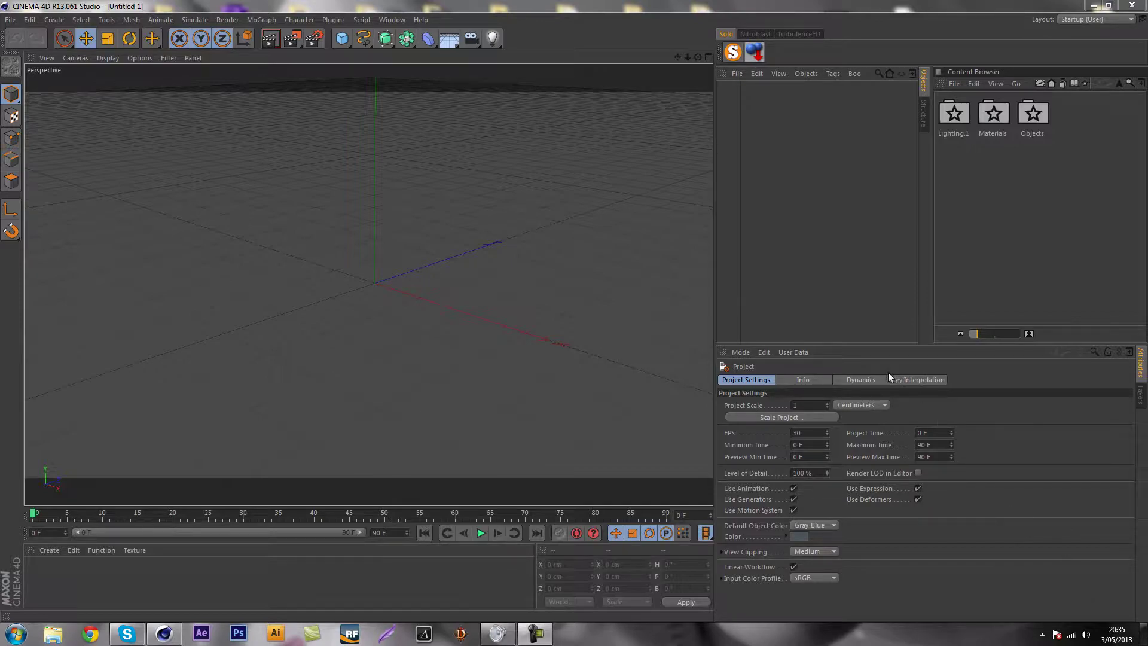
Step: Add a Melt deformer and set its Melted Size to 400%
{"action": "left_click", "coordinate": [428, 38]}
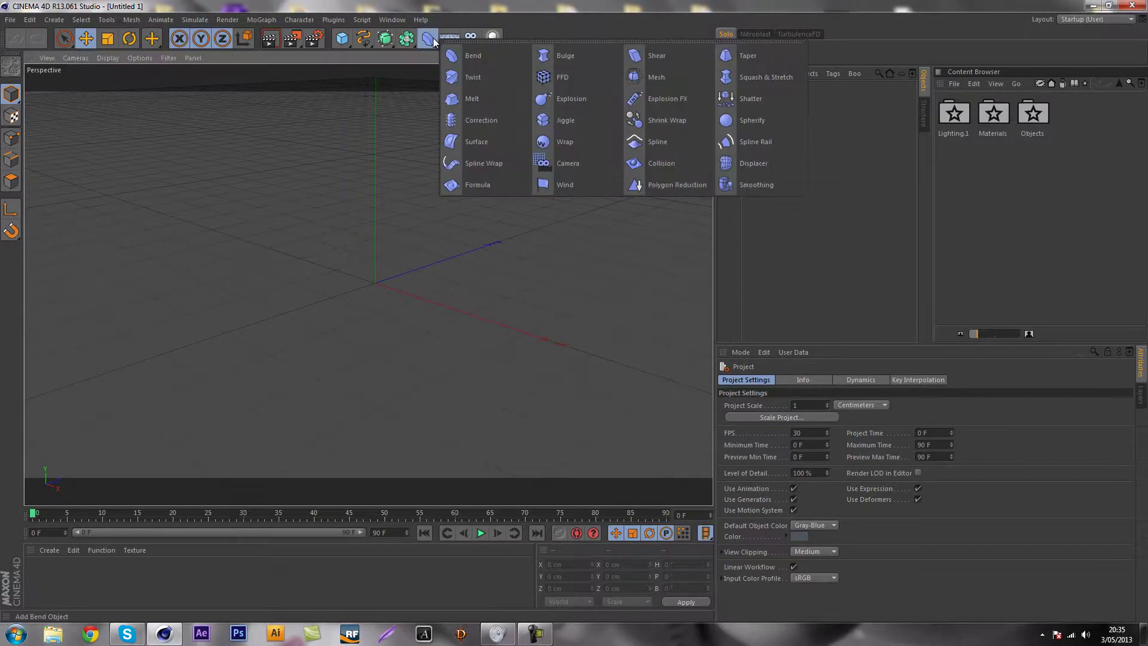
{"action": "left_click", "coordinate": [460, 99]}
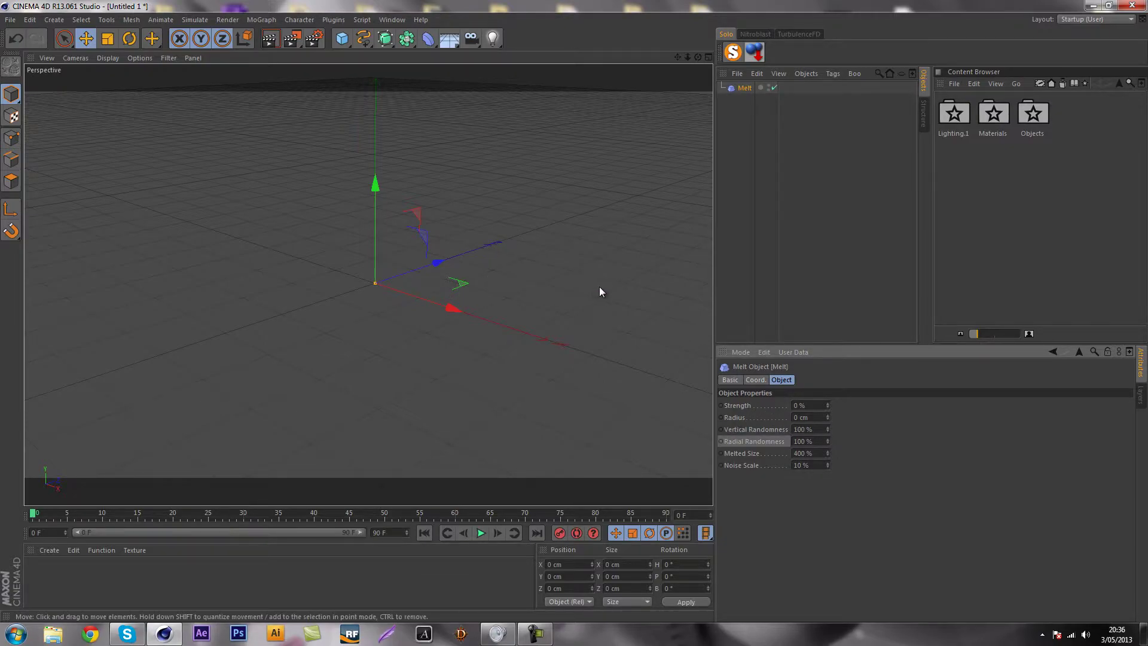
{"action": "left_click", "coordinate": [823, 456]}
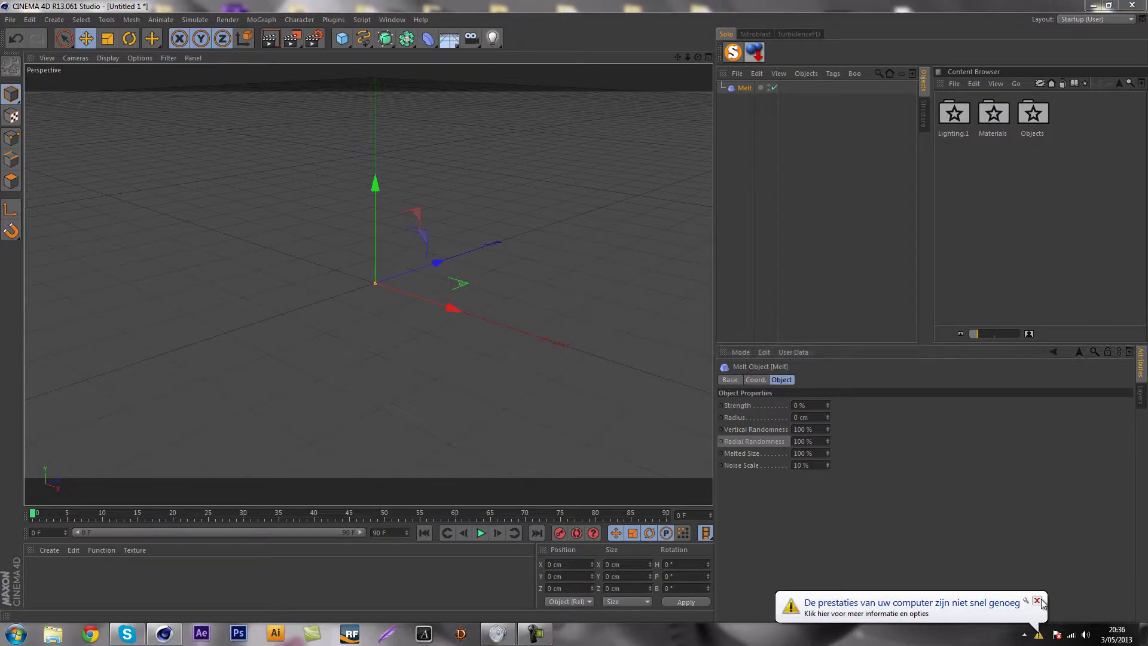
{"action": "left_click", "coordinate": [817, 442]}
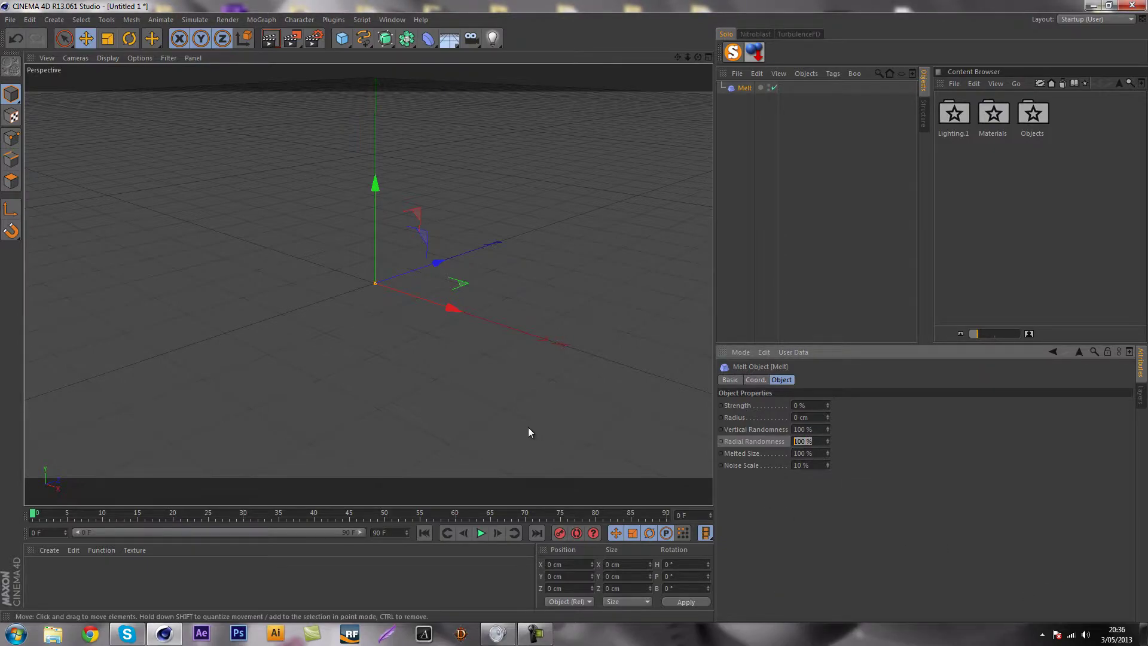
{"action": "type", "text": "400"}
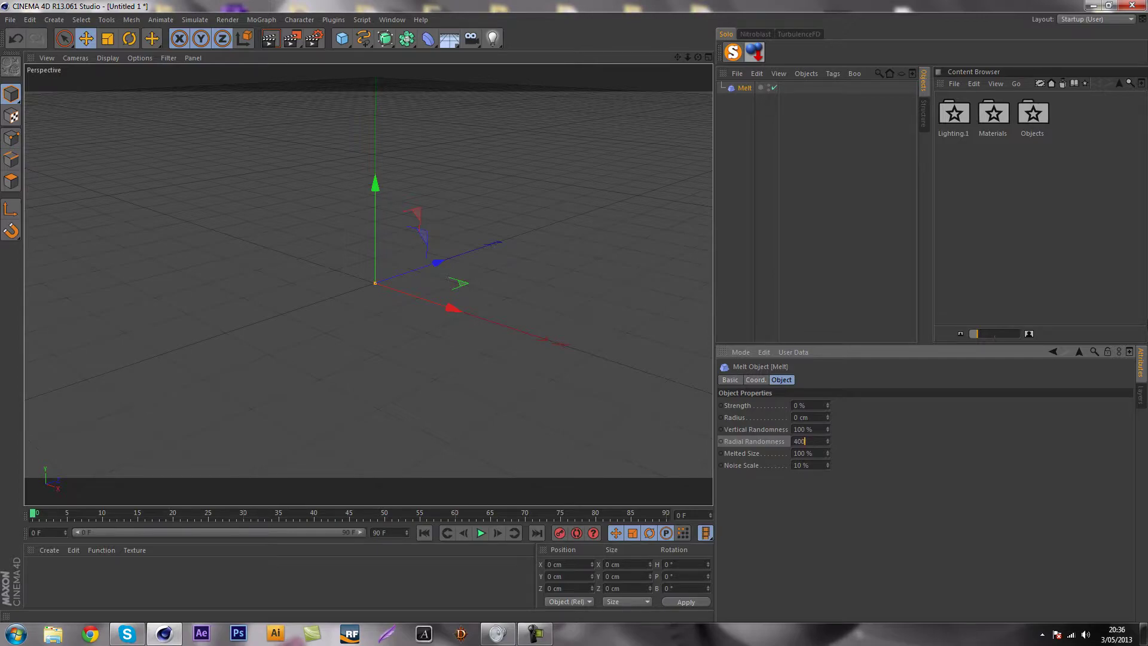
{"action": "key", "text": "Return"}
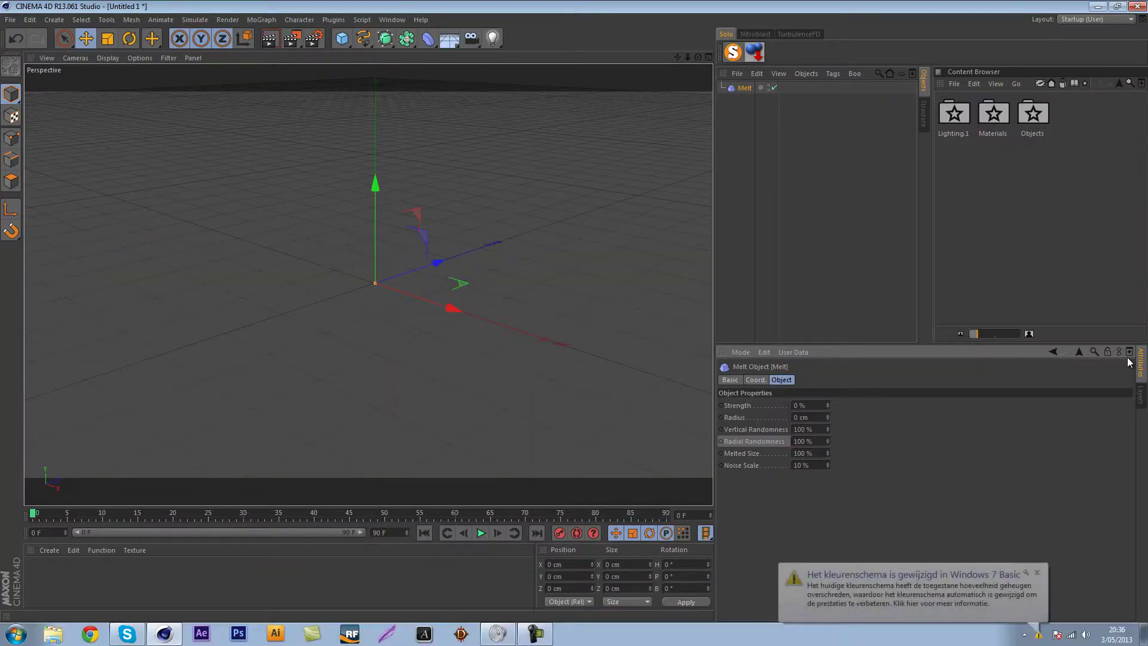
{"action": "left_click", "coordinate": [1036, 569]}
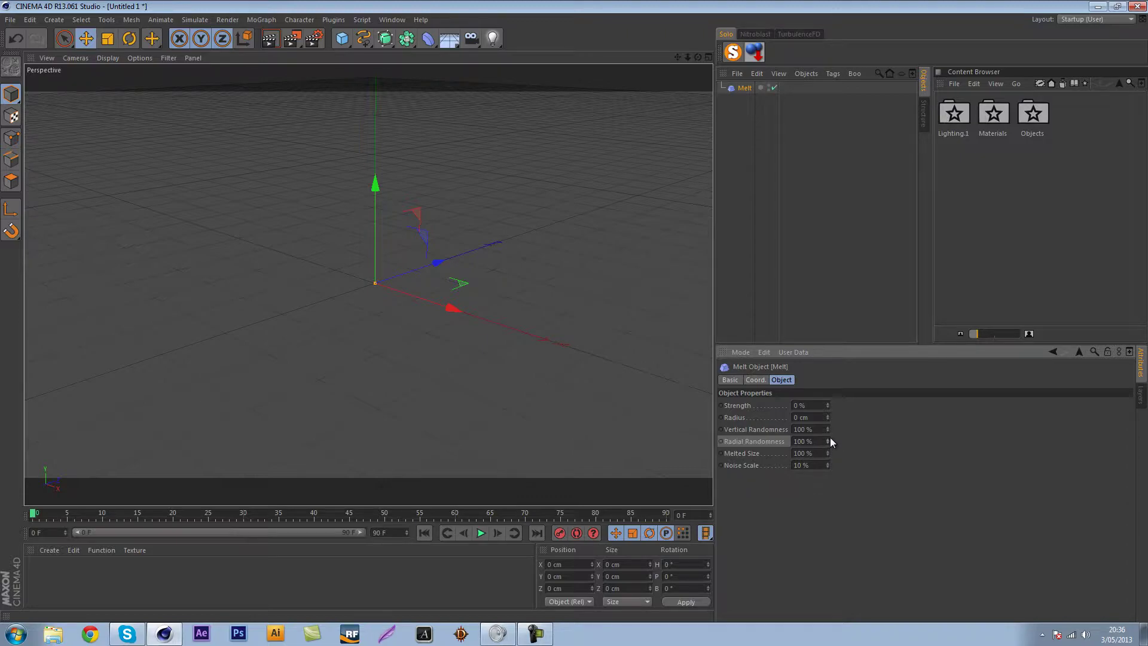
{"action": "left_click", "coordinate": [812, 441]}
{"action": "key", "text": "Tab"}
{"action": "type", "text": "400"}
{"action": "key", "text": "Return"}
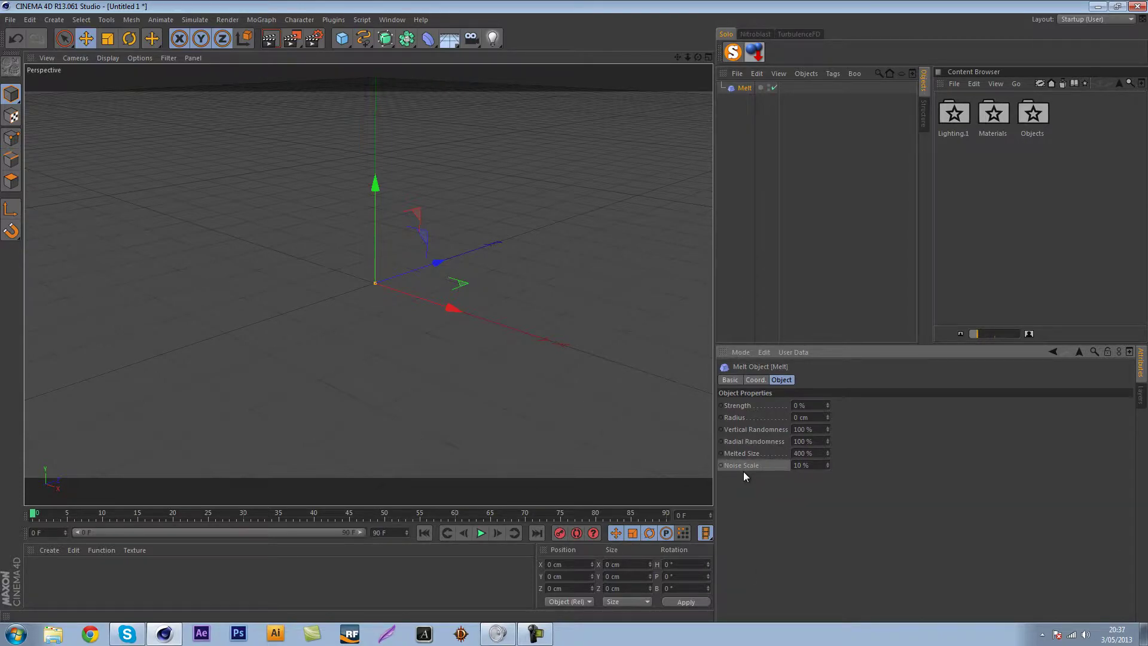
Step: Add a cube and make the Melt deformer its child
{"action": "left_click", "coordinate": [756, 287]}
{"action": "left_click", "coordinate": [337, 42]}
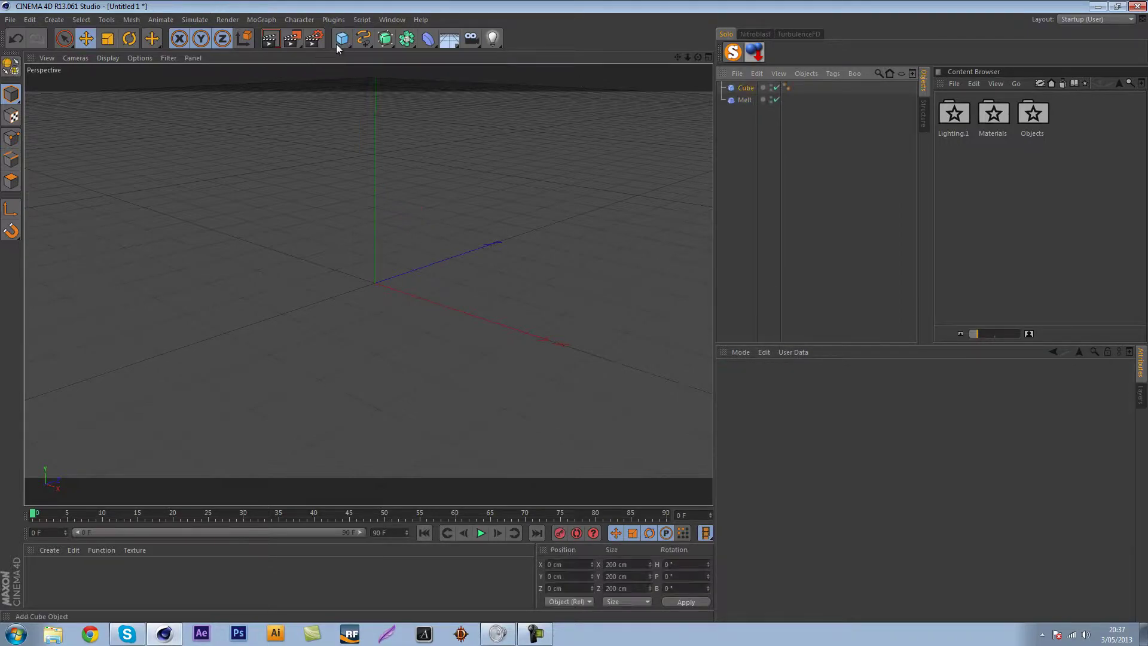
{"action": "left_click_drag", "start_coordinate": [742, 102], "coordinate": [741, 90]}
{"action": "left_click", "coordinate": [741, 89]}
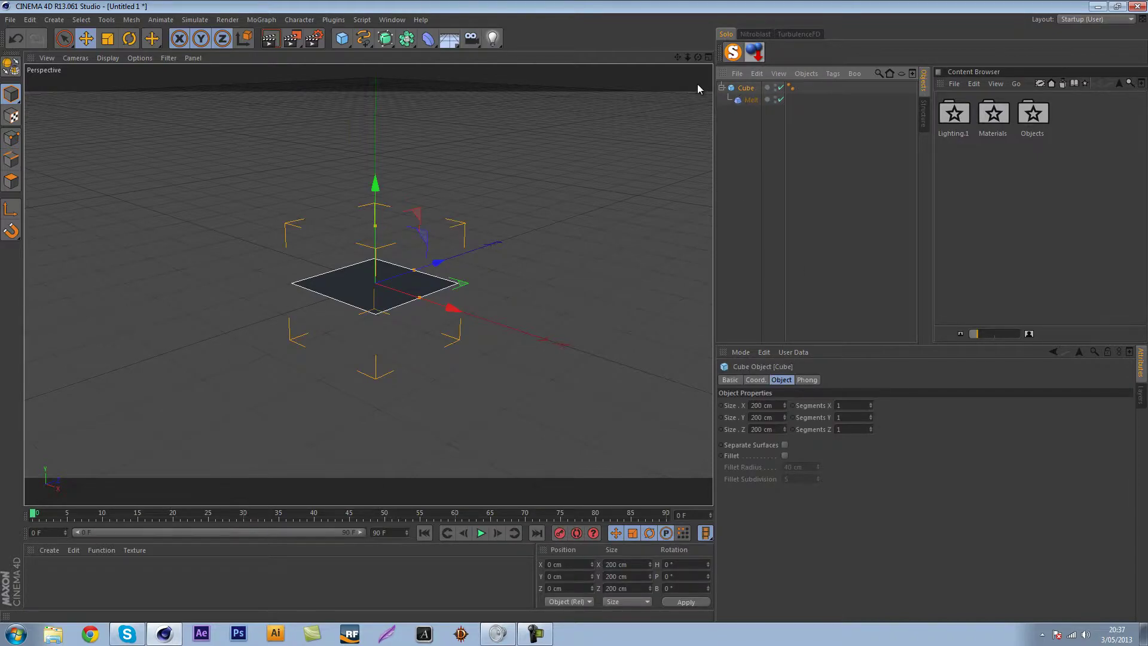
Step: Raise the Melt deformer's Strength to 100% and Radius to 72 cm, and delete the deformer from the cube
{"action": "left_click", "coordinate": [744, 100]}
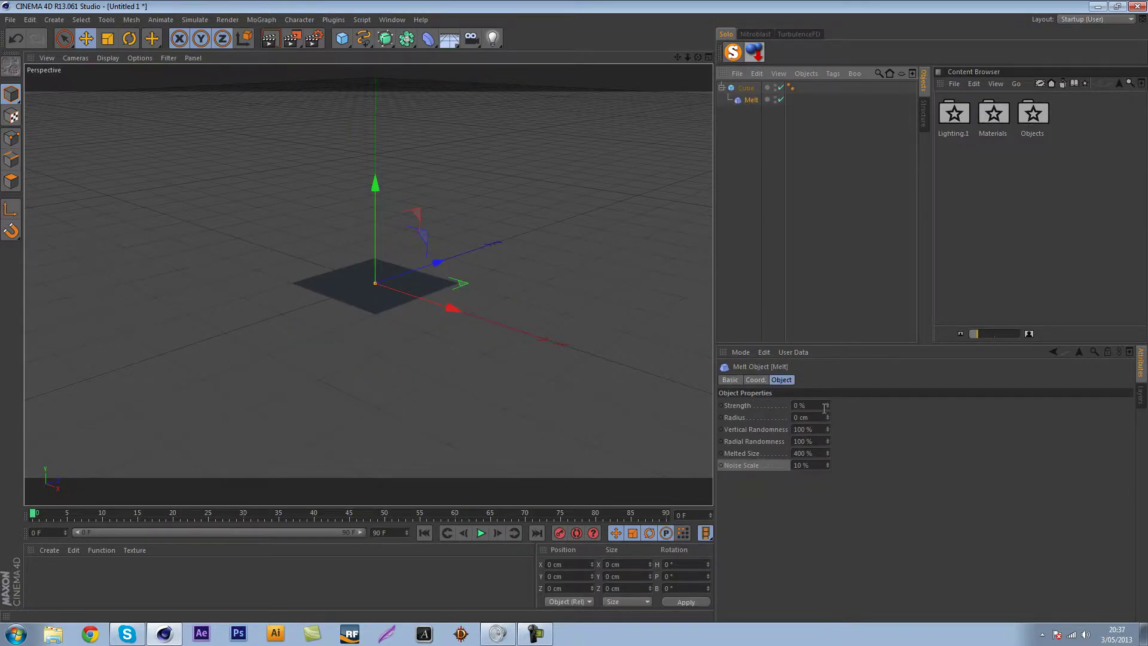
{"action": "left_click_drag", "start_coordinate": [827, 406], "coordinate": [827, 404]}
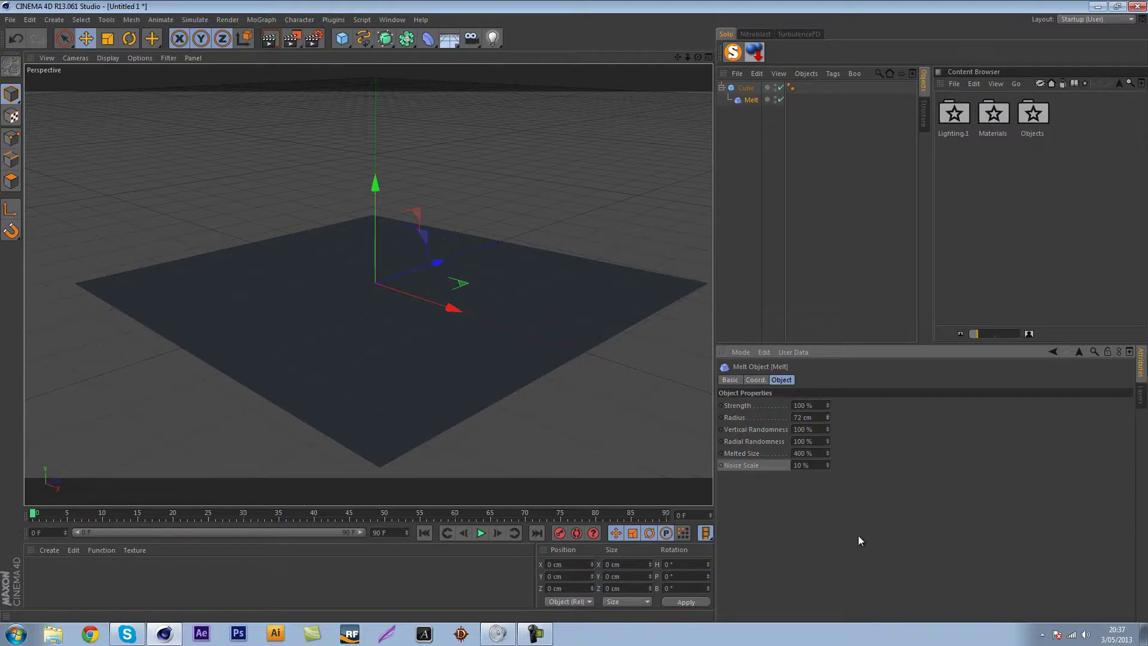
{"action": "left_click", "coordinate": [747, 109]}
{"action": "left_click", "coordinate": [746, 104]}
{"action": "key", "text": "Delete"}
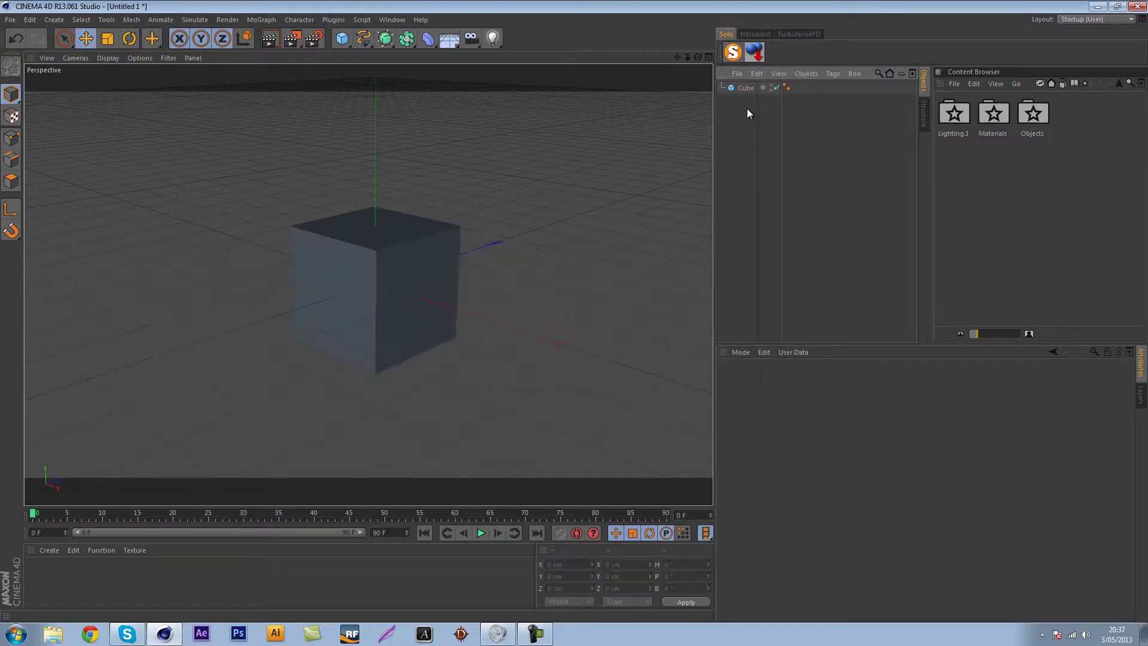
Step: Add a new Melt deformer as a child of the cube and set its Strength to 0%
{"action": "left_click_drag", "start_coordinate": [425, 41], "coordinate": [481, 95]}
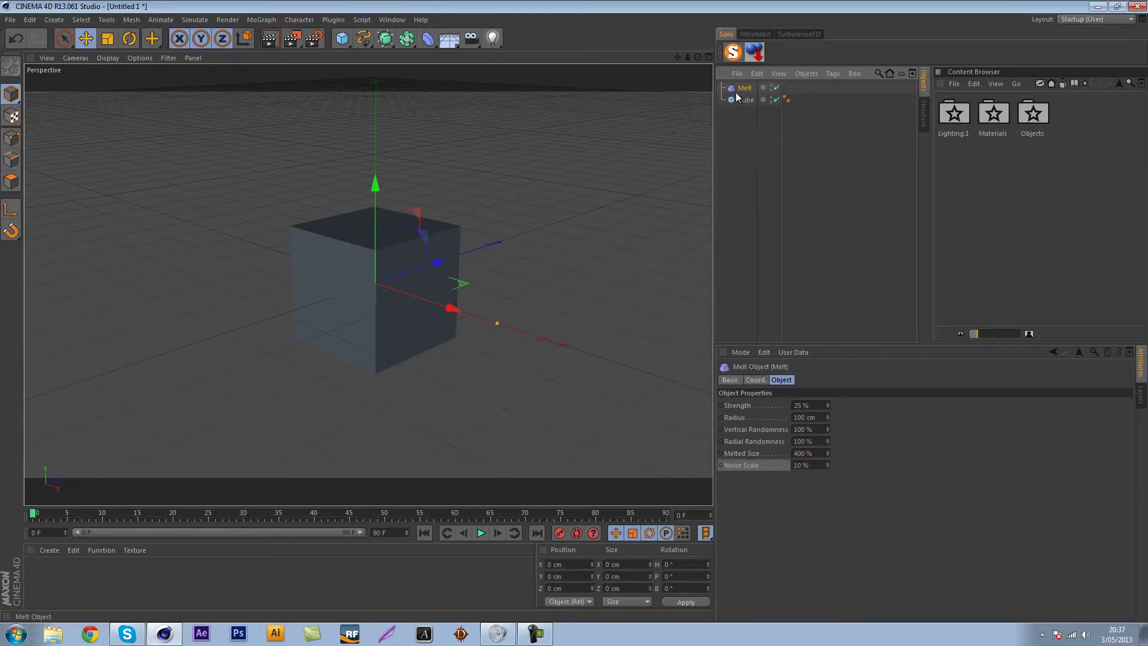
{"action": "left_click_drag", "start_coordinate": [739, 94], "coordinate": [744, 99]}
{"action": "left_click_drag", "start_coordinate": [828, 406], "coordinate": [825, 406]}
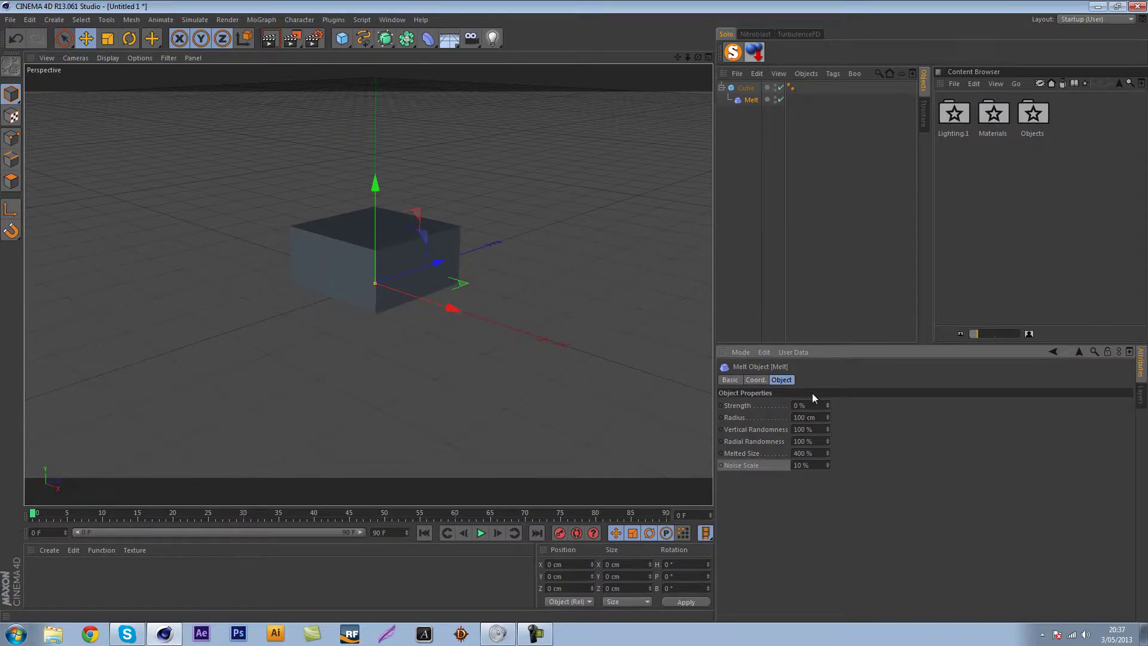
Step: Lower the Melt deformer to the base of the cube, at Y about -101 cm
{"action": "left_click_drag", "start_coordinate": [375, 200], "coordinate": [407, 285]}
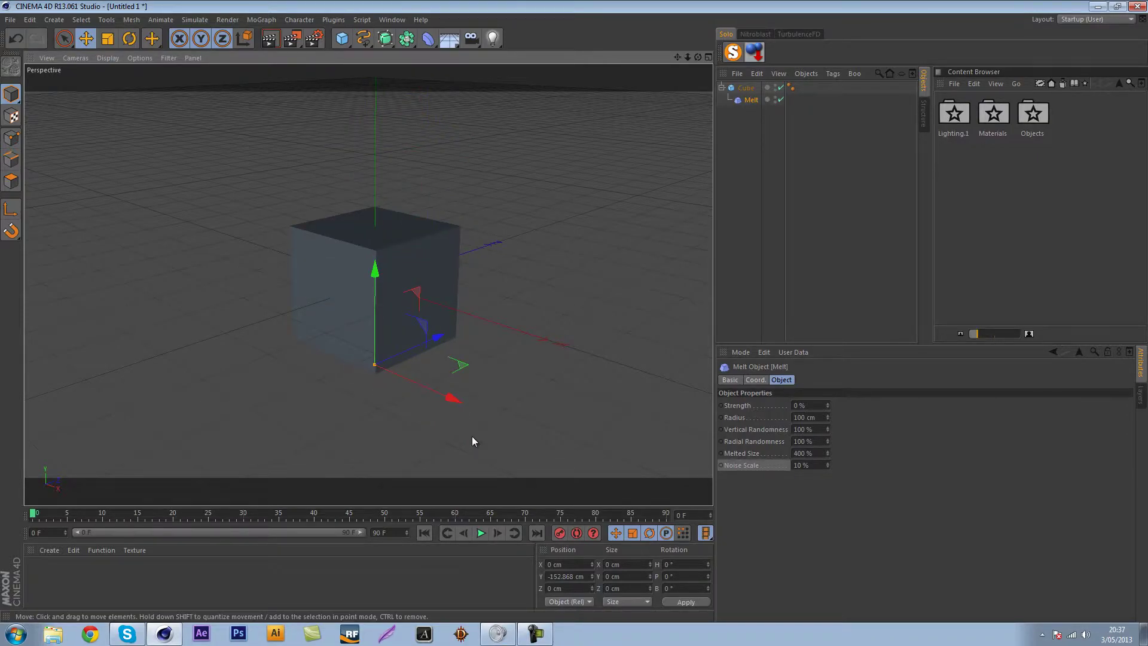
{"action": "left_click_drag", "start_coordinate": [477, 432], "coordinate": [363, 252], "text": "alt"}
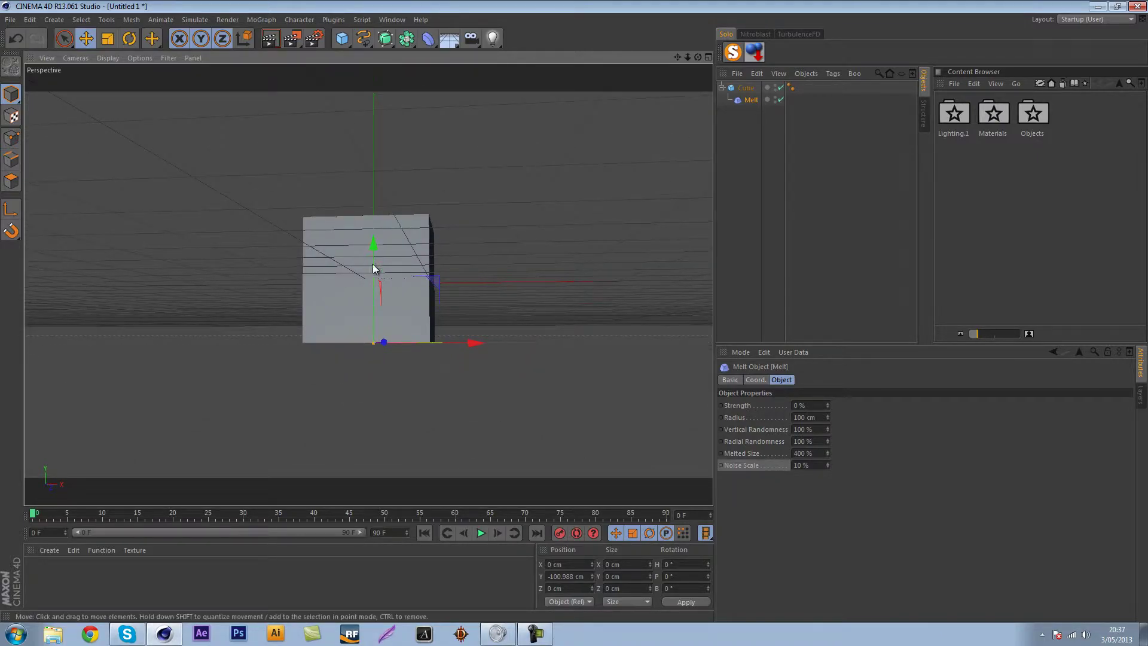
Step: Set the Melt deformer's Strength to 12%, Radius to 120 cm and Noise Scale to 205%
{"action": "left_click_drag", "start_coordinate": [828, 404], "coordinate": [827, 406]}
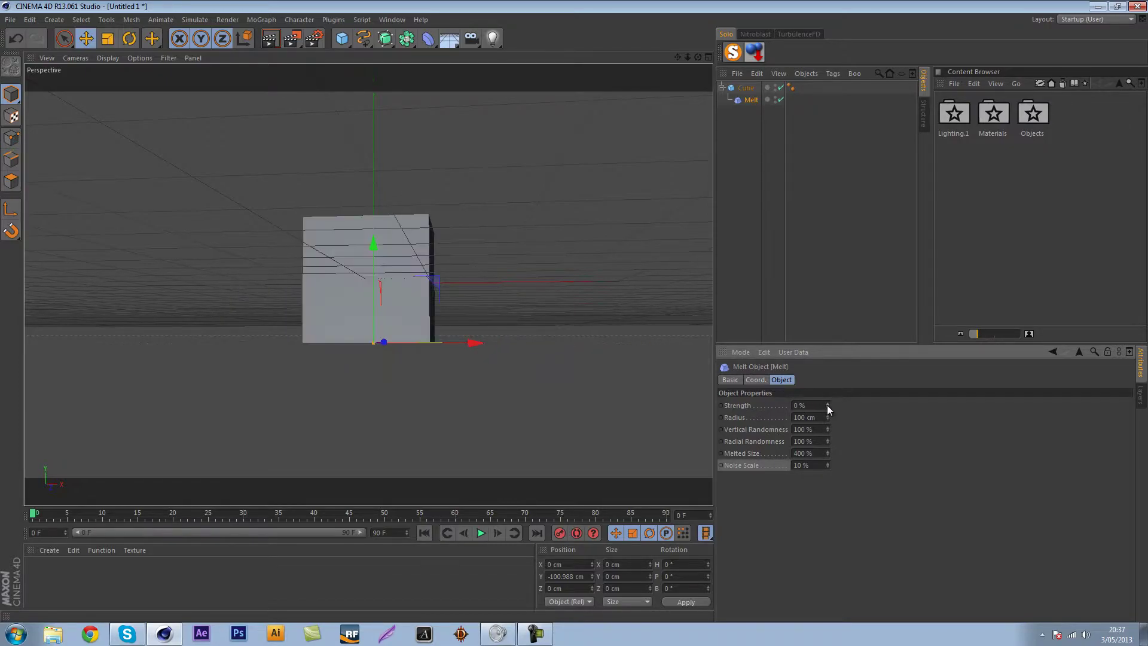
{"action": "left_click_drag", "start_coordinate": [481, 332], "coordinate": [378, 372], "text": "alt"}
{"action": "left_click_drag", "start_coordinate": [828, 411], "coordinate": [837, 432]}
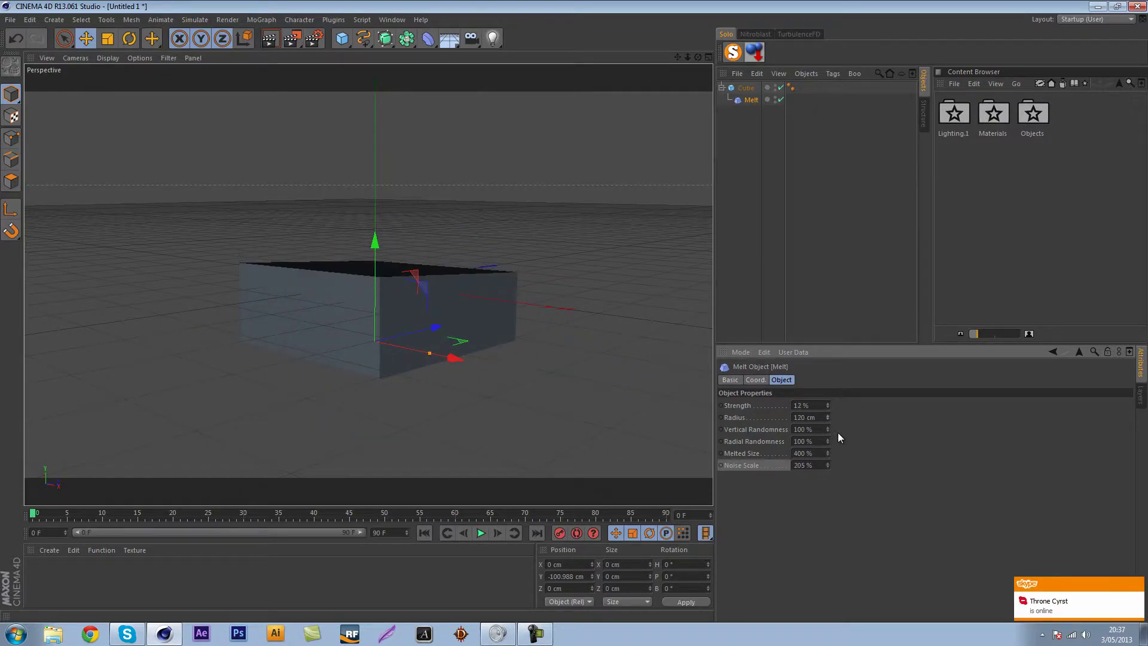
Step: Set the cube's X, Y and Z segments to 200 each
{"action": "left_click", "coordinate": [705, 130]}
{"action": "left_click_drag", "start_coordinate": [469, 141], "coordinate": [633, 128], "text": "alt"}
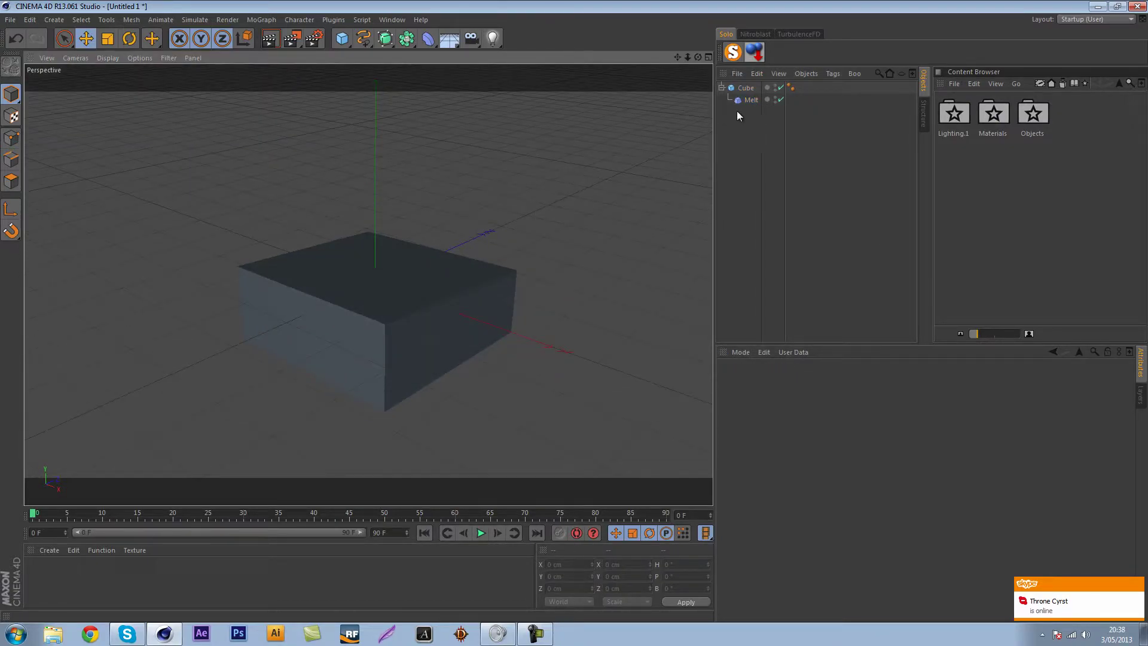
{"action": "left_click", "coordinate": [745, 88]}
{"action": "left_click", "coordinate": [851, 405]}
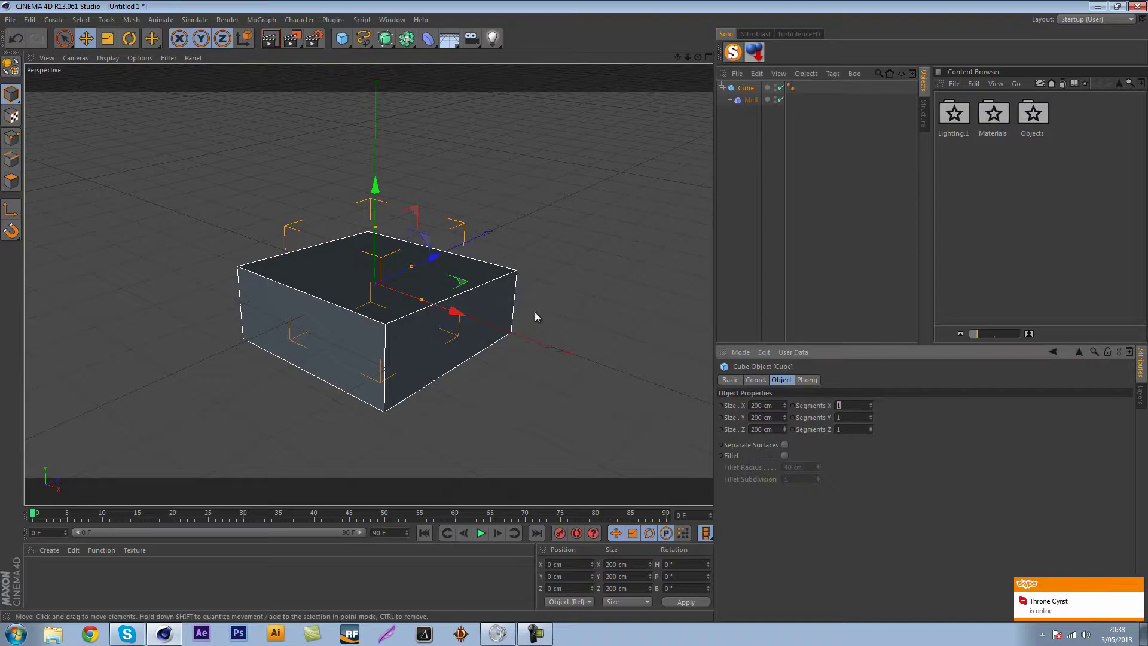
{"action": "type", "text": "200"}
{"action": "key", "text": "Tab"}
{"action": "type", "text": "320"}
{"action": "key", "text": "BackSpace"}
{"action": "key", "text": "BackSpace"}
{"action": "key", "text": "BackSpace"}
{"action": "type", "text": "020"}
{"action": "key", "text": "BackSpace"}
{"action": "key", "text": "BackSpace"}
{"action": "key", "text": "BackSpace"}
{"action": "type", "text": "200"}
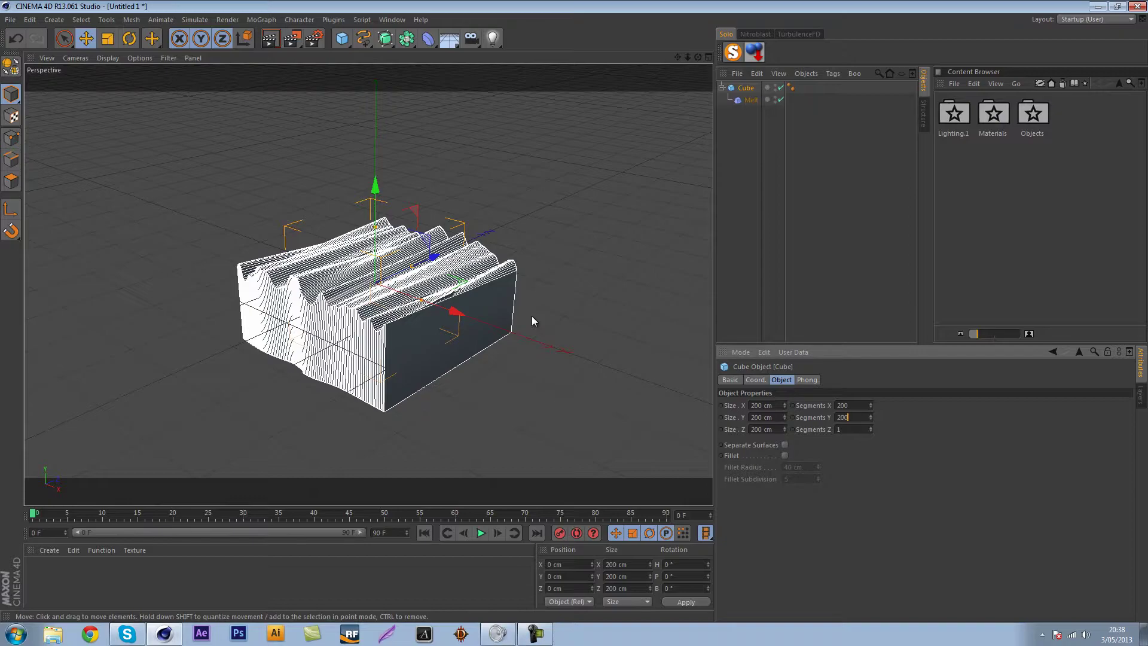
{"action": "key", "text": "Tab"}
{"action": "type", "text": "200"}
{"action": "key", "text": "Return"}
{"action": "left_click", "coordinate": [741, 239]}
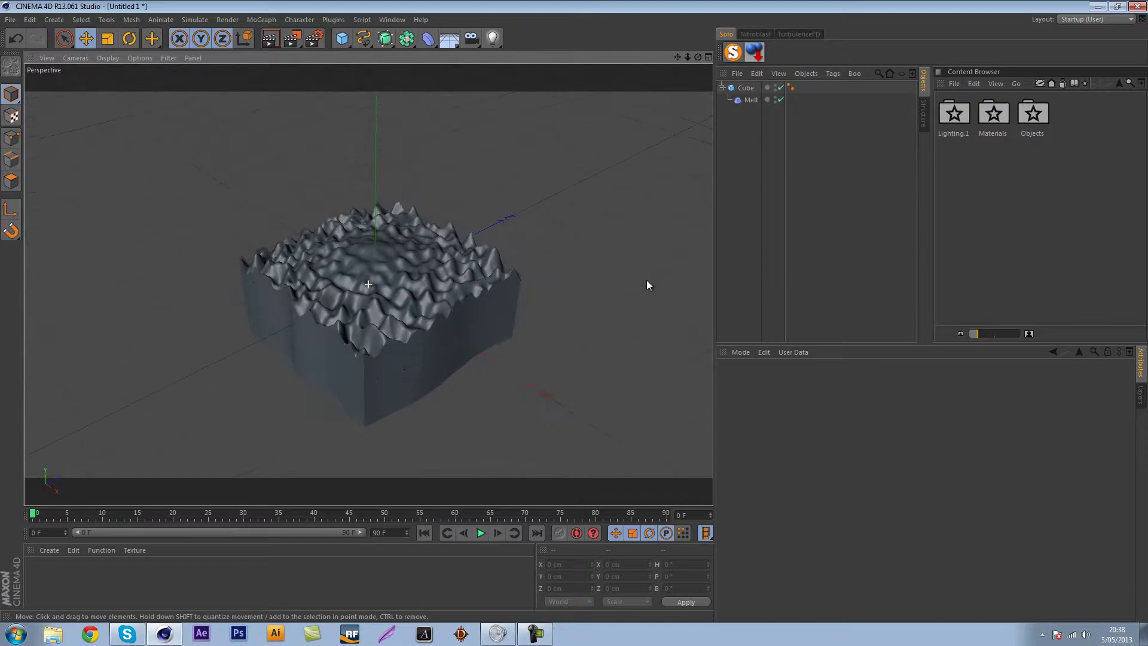
Step: Reduce the Melt deformer's Strength to 8% and its Noise Scale to 136%
{"action": "left_click", "coordinate": [753, 90]}
{"action": "left_click", "coordinate": [750, 100]}
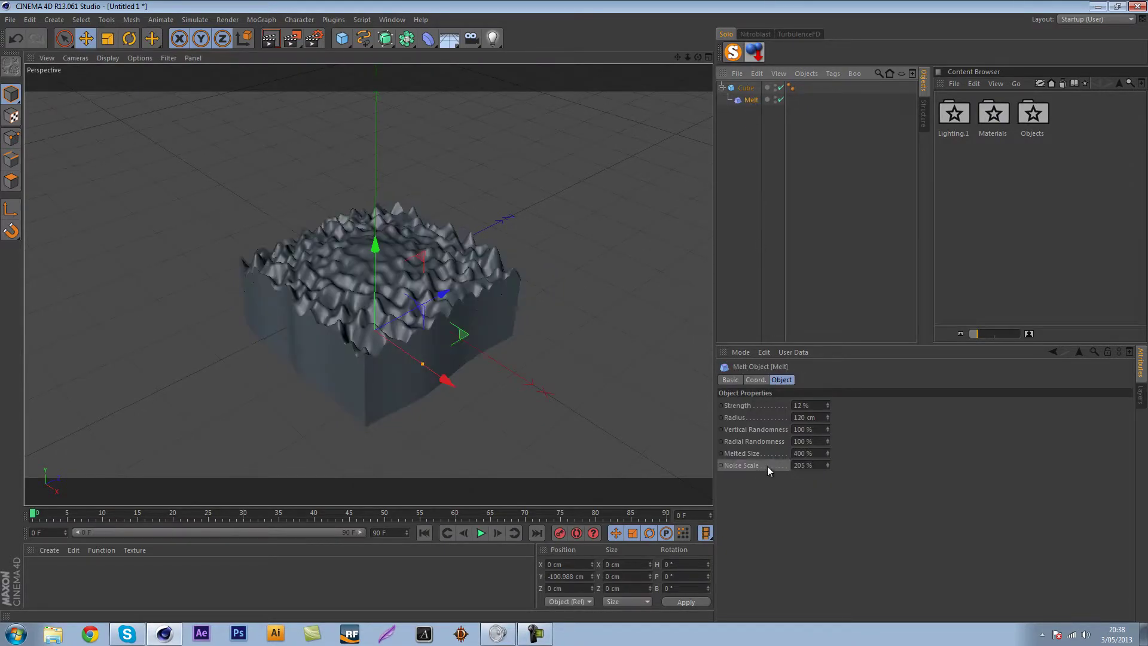
{"action": "left_click_drag", "start_coordinate": [827, 406], "coordinate": [824, 446]}
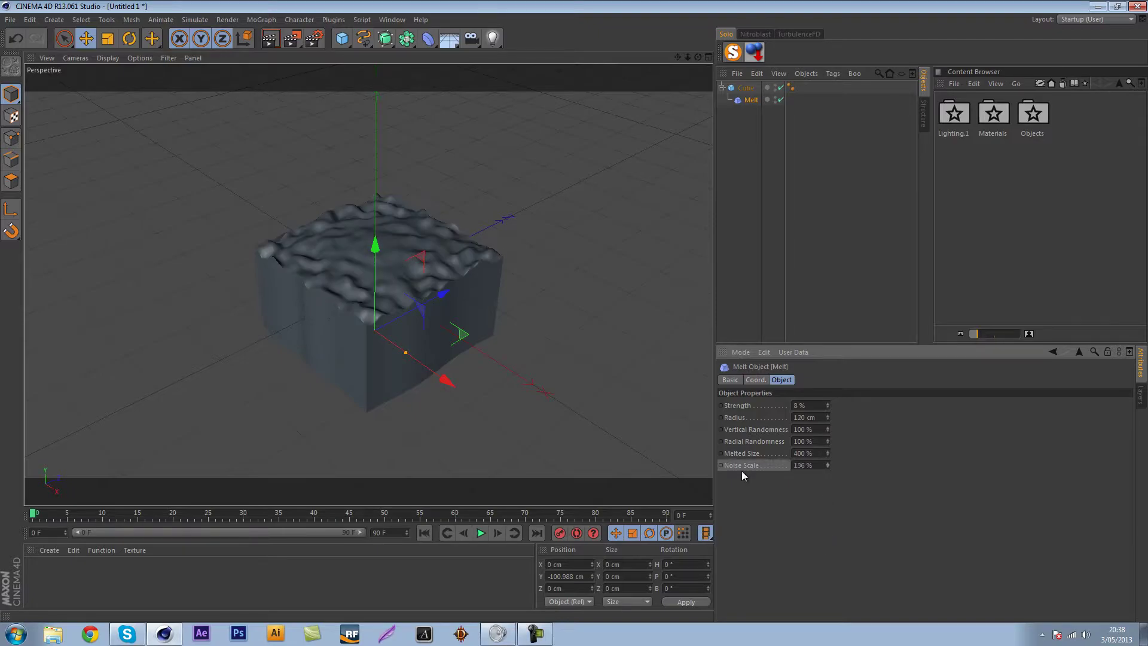
Step: Keyframe the Melt deformer's Noise Scale at 136% on frame 0 and 186% on frame 90
{"action": "left_click", "coordinate": [719, 465], "text": "ctrl"}
{"action": "left_click_drag", "start_coordinate": [409, 515], "coordinate": [631, 522]}
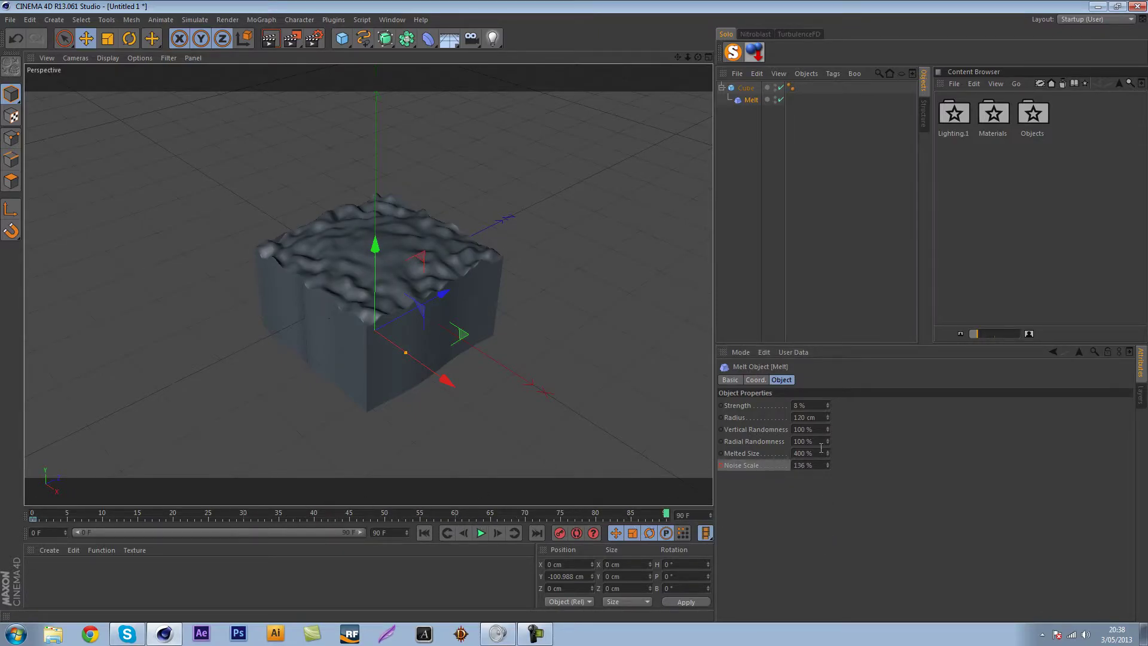
{"action": "mouse_move", "coordinate": [826, 468]}
{"action": "left_mouse_down"}
{"action": "mouse_move", "coordinate": [828, 443]}
{"action": "mouse_move", "coordinate": [829, 498]}
{"action": "mouse_move", "coordinate": [823, 274]}
{"action": "mouse_move", "coordinate": [838, 472]}
{"action": "left_mouse_up"}
{"action": "left_click", "coordinate": [721, 464], "text": "ctrl"}
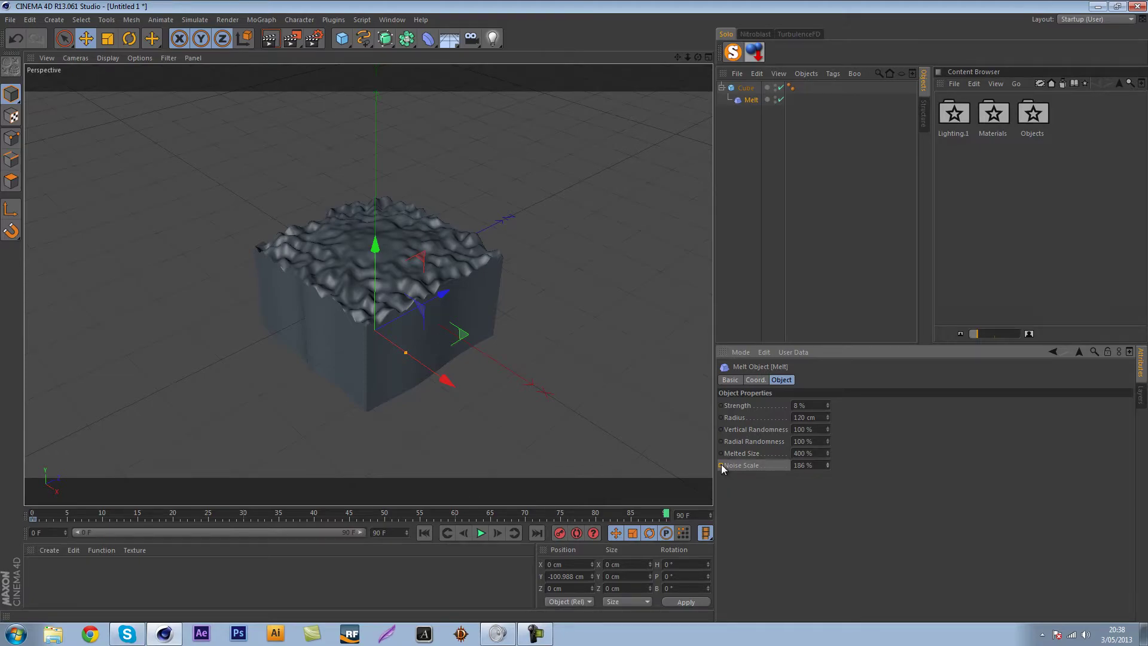
{"action": "left_click_drag", "start_coordinate": [667, 513], "coordinate": [69, 418]}
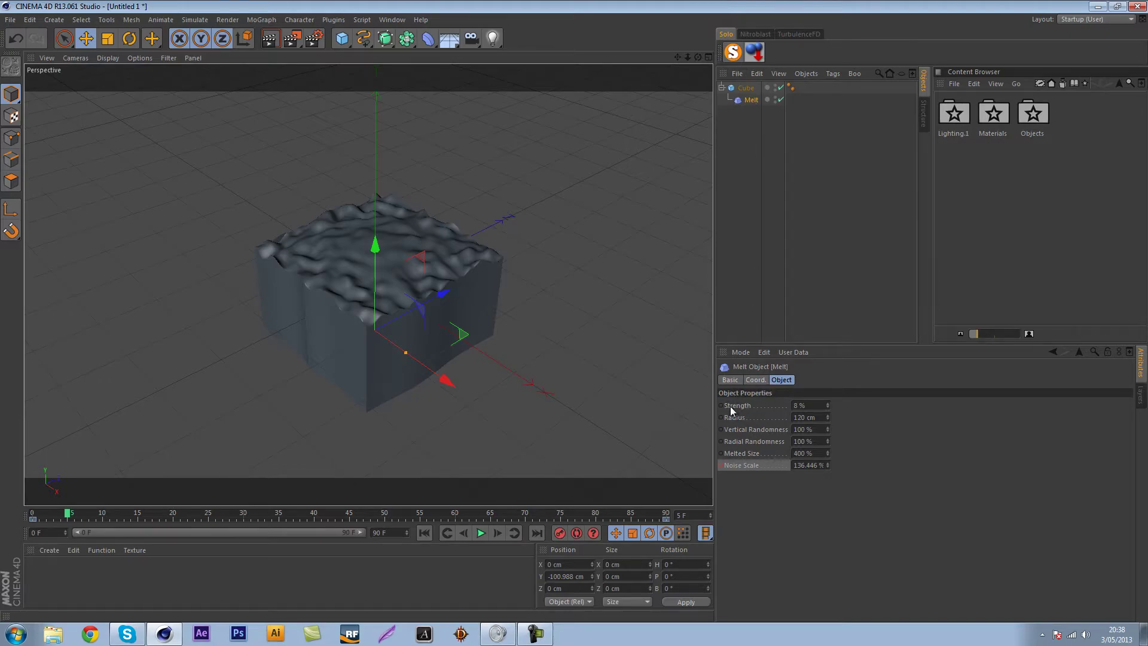
Step: Keyframe the Melt deformer's Strength at 0% on frame 0 and 100% on frame 90
{"action": "left_click", "coordinate": [828, 408]}
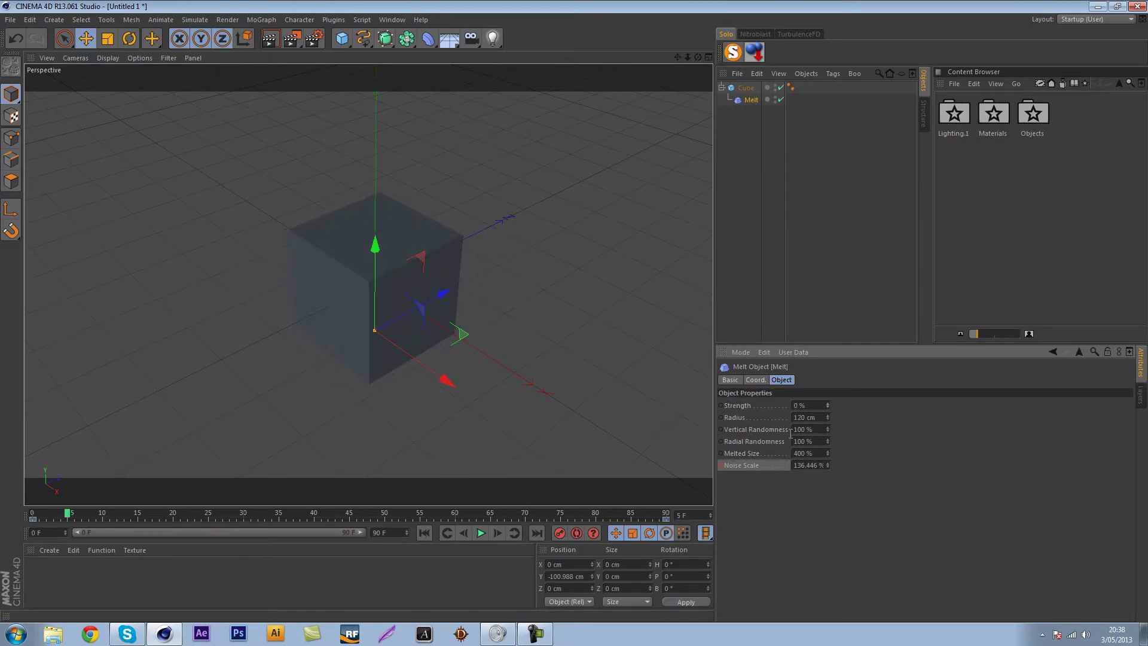
{"action": "left_click_drag", "start_coordinate": [66, 519], "coordinate": [17, 516]}
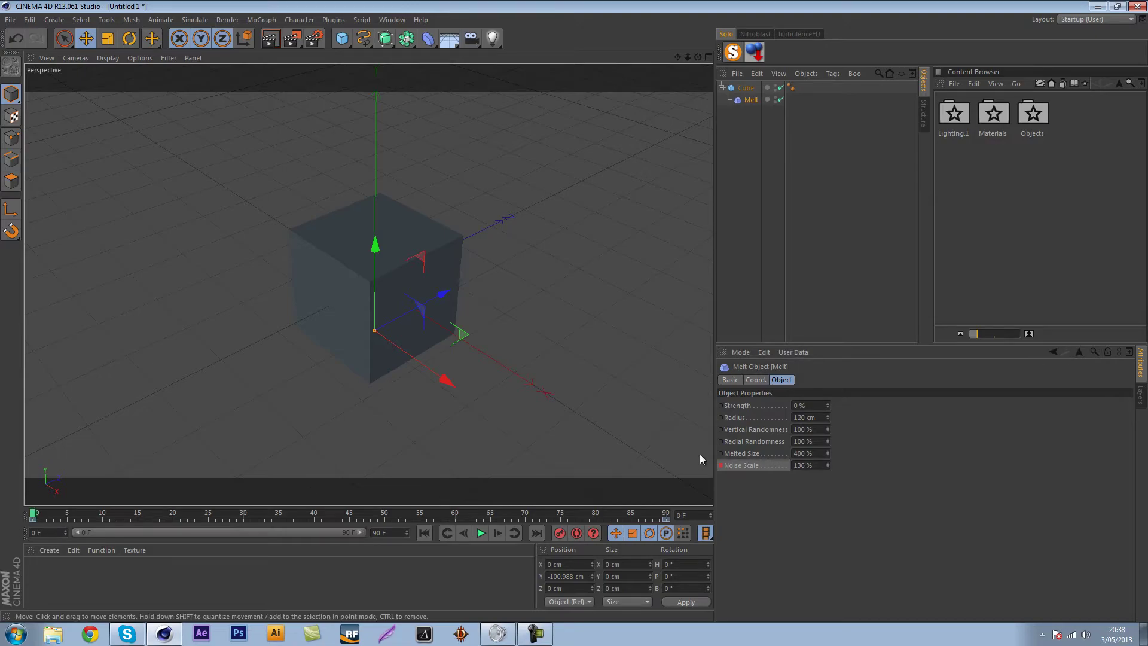
{"action": "left_click", "coordinate": [658, 515]}
{"action": "mouse_move", "coordinate": [828, 405]}
{"action": "left_mouse_down"}
{"action": "mouse_move", "coordinate": [829, 358]}
{"action": "mouse_move", "coordinate": [828, 393]}
{"action": "left_mouse_up"}
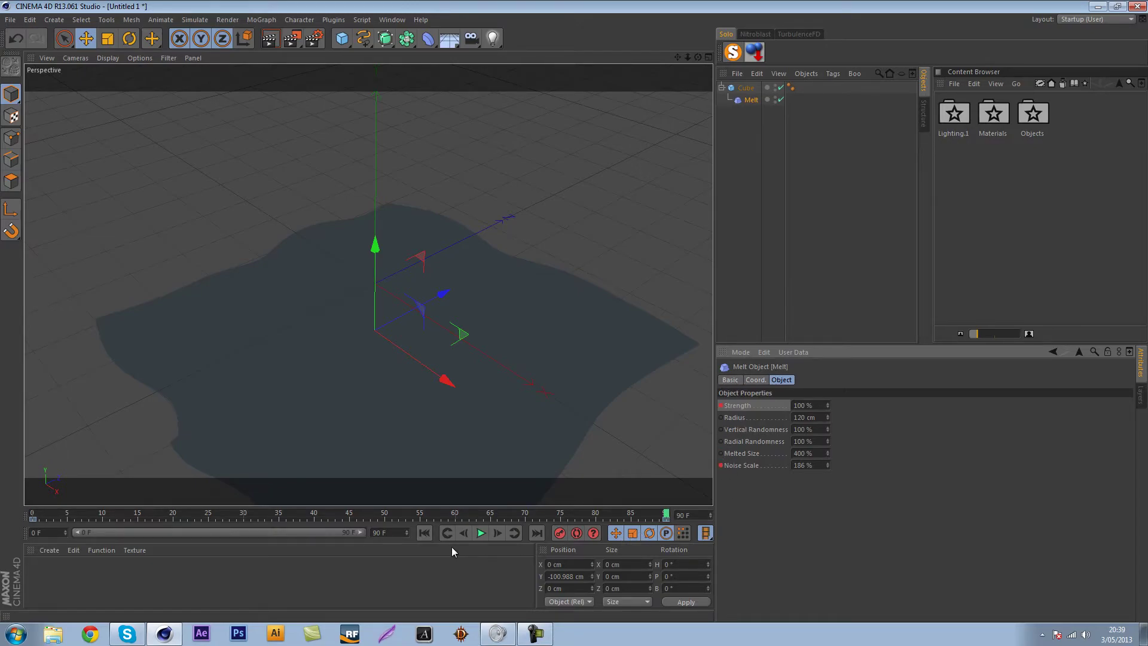
Step: Play the cube's melting animation from the first frame to review it
{"action": "left_click", "coordinate": [425, 533]}
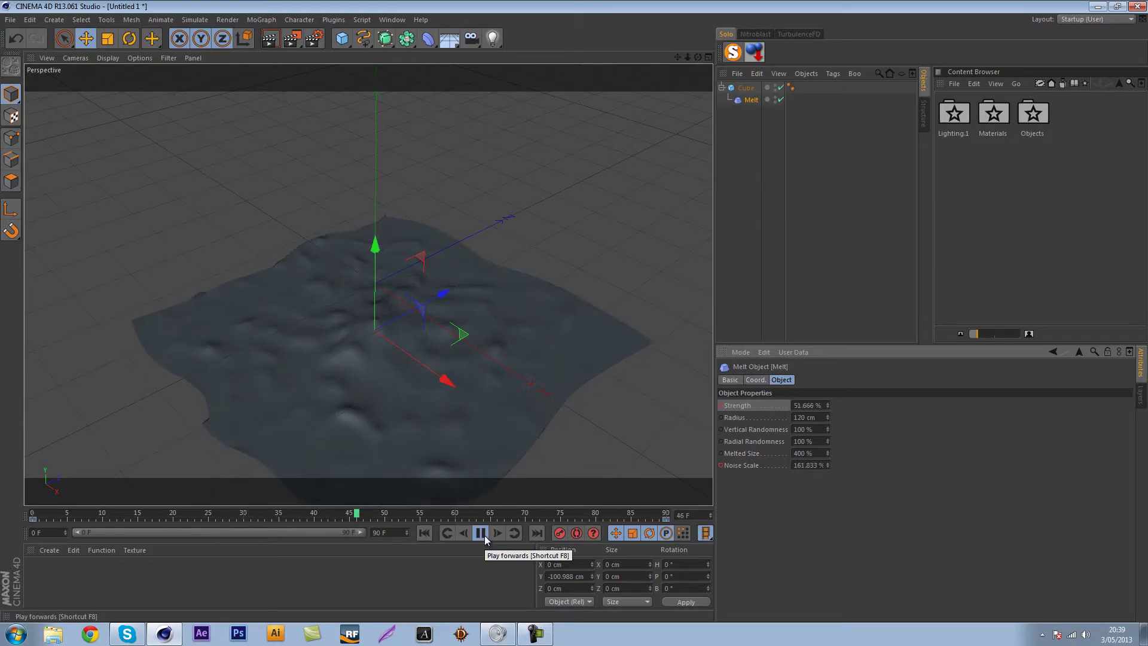
{"action": "left_click", "coordinate": [481, 533]}
{"action": "left_click", "coordinate": [762, 246]}
{"action": "left_click", "coordinate": [423, 533]}
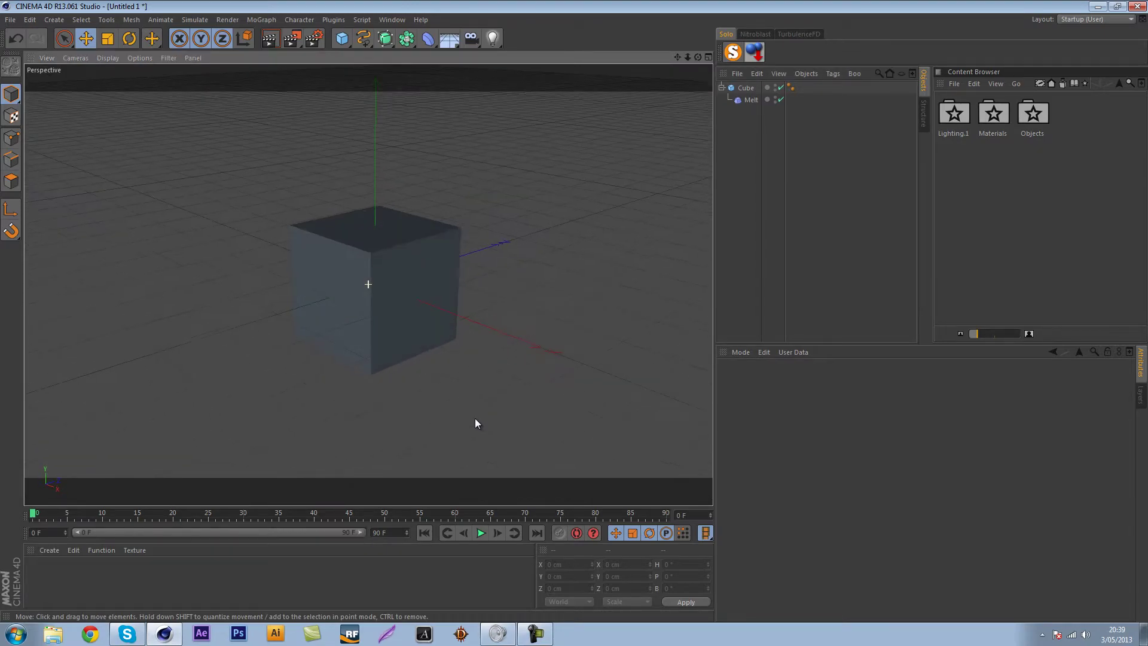
{"action": "left_click", "coordinate": [481, 532]}
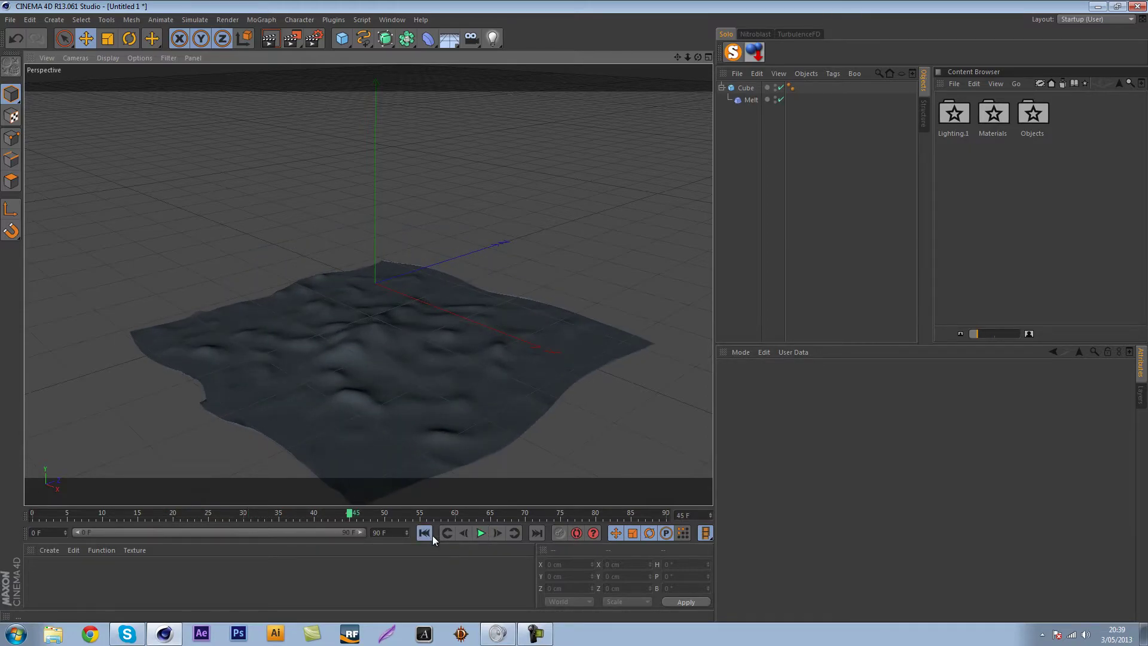
{"action": "left_click", "coordinate": [431, 534]}
{"action": "left_click", "coordinate": [480, 532]}
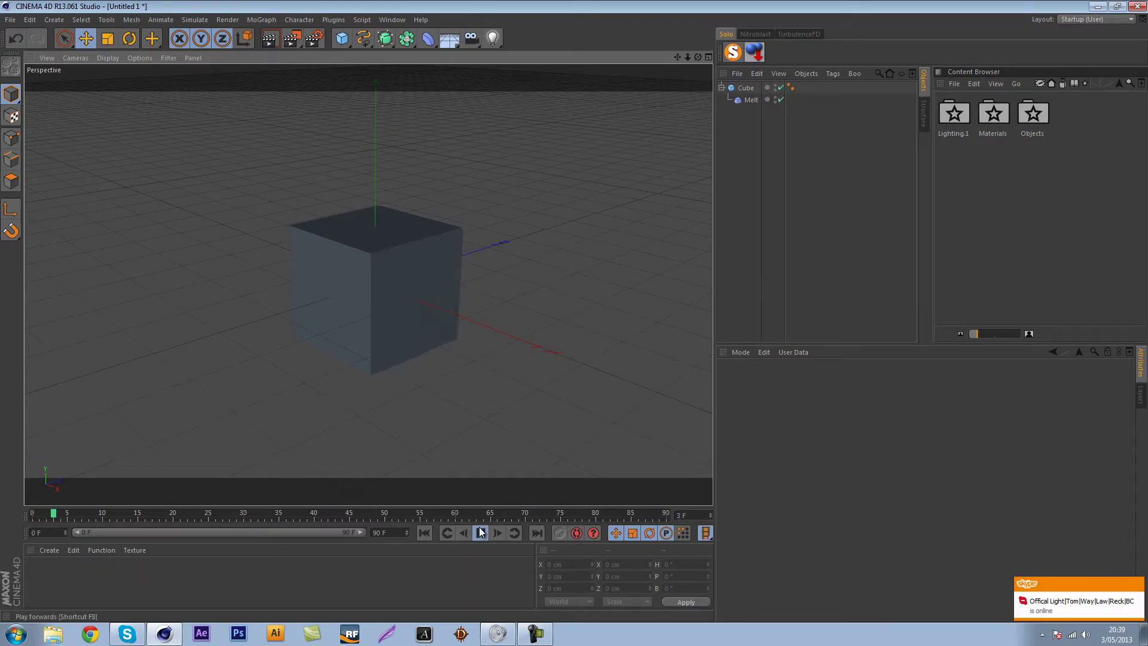
Step: Pause the melting playback at frame 42 and inspect the flattened cube's rippled surface from above and closer up
{"action": "left_click", "coordinate": [1136, 584]}
{"action": "left_click", "coordinate": [966, 478]}
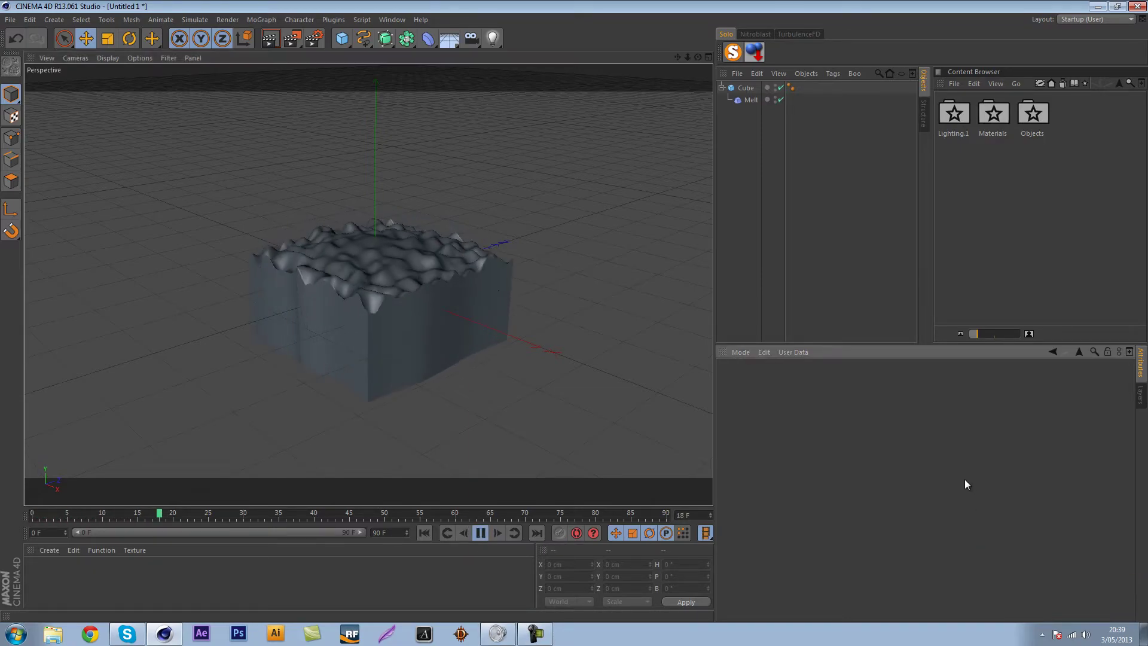
{"action": "left_click", "coordinate": [481, 532]}
{"action": "mouse_move", "coordinate": [497, 356]}
{"action": "left_mouse_down", "text": "alt"}
{"action": "mouse_move", "coordinate": [432, 454]}
{"action": "mouse_move", "coordinate": [461, 403]}
{"action": "mouse_move", "coordinate": [562, 325]}
{"action": "mouse_move", "coordinate": [593, 255]}
{"action": "mouse_move", "coordinate": [555, 292]}
{"action": "mouse_move", "coordinate": [464, 458]}
{"action": "mouse_move", "coordinate": [596, 133]}
{"action": "mouse_move", "coordinate": [574, 315]}
{"action": "mouse_move", "coordinate": [451, 289]}
{"action": "mouse_move", "coordinate": [435, 399]}
{"action": "left_mouse_up", "text": "alt"}
{"action": "left_click_drag", "start_coordinate": [679, 61], "coordinate": [574, 365]}
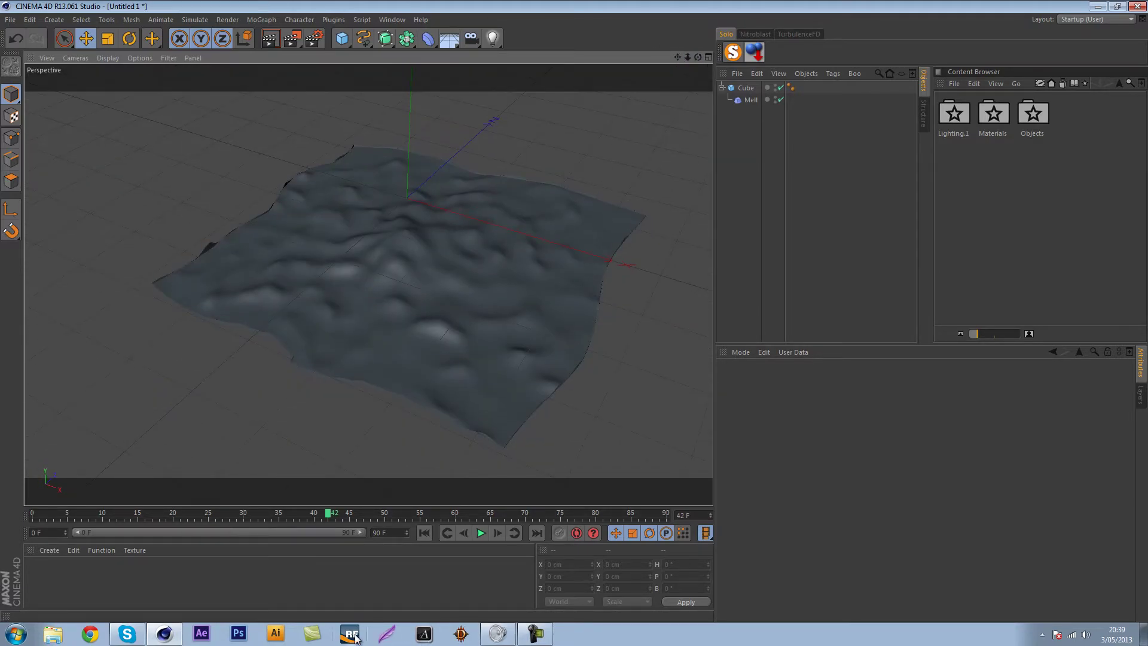
{"action": "left_click_drag", "start_coordinate": [687, 57], "coordinate": [575, 311]}
Step: Replay the melting animation from the first frame and stop it at frame 32
{"action": "left_click", "coordinate": [424, 532]}
{"action": "left_click", "coordinate": [482, 534]}
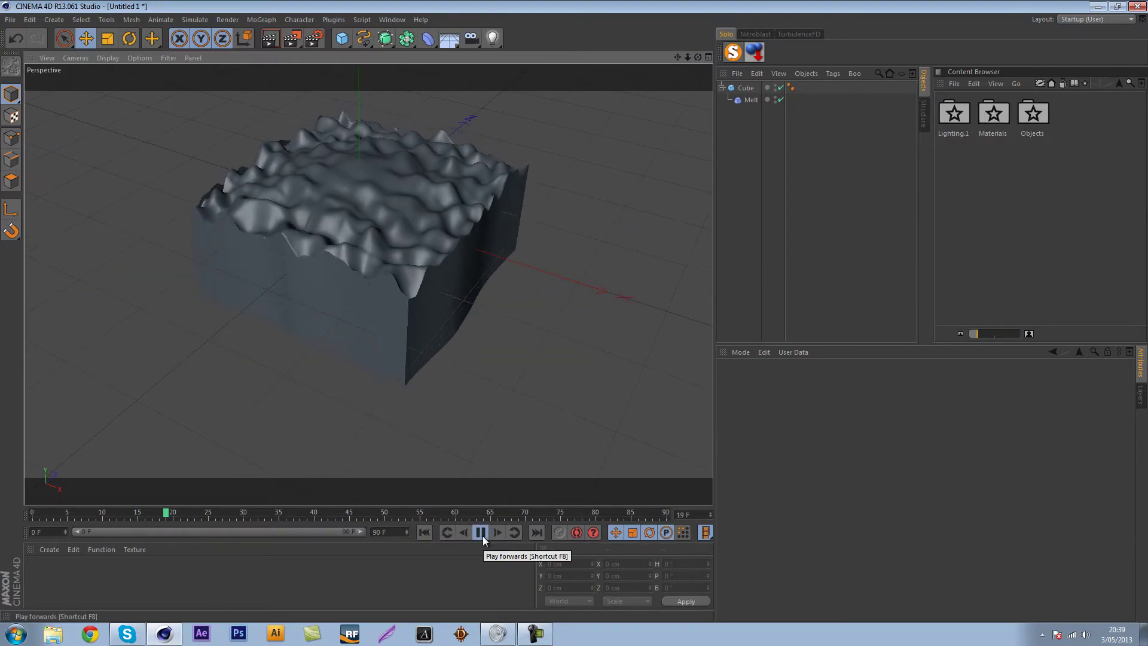
{"action": "left_click", "coordinate": [482, 534]}
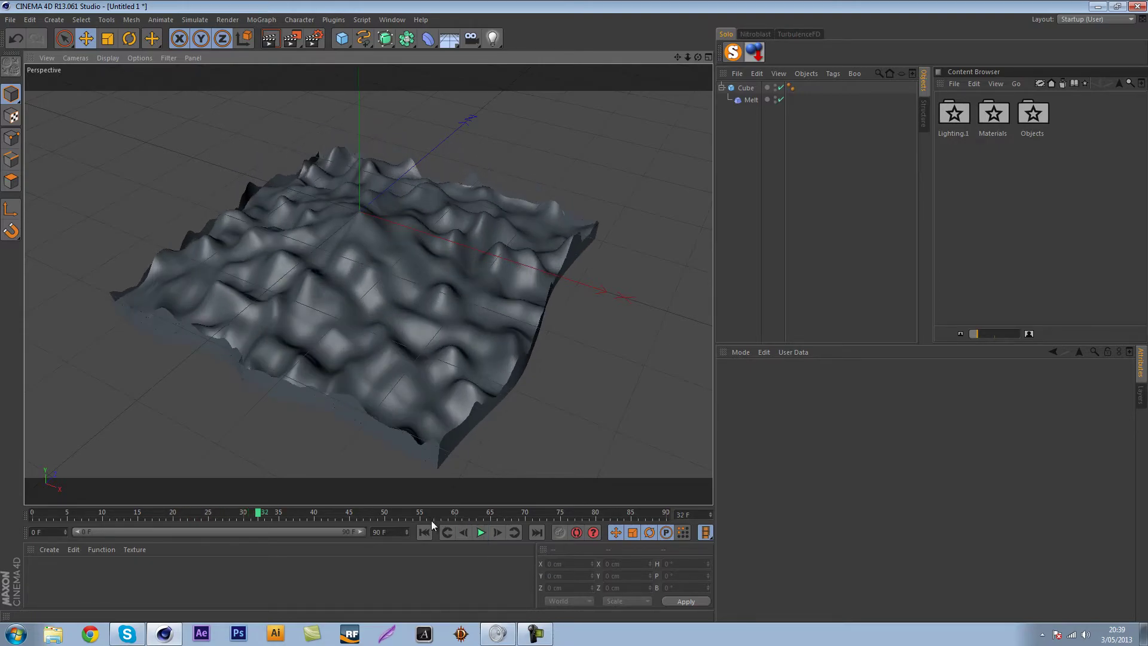
Step: Return to frame 0 and set the cube's Segments X to 100
{"action": "left_click", "coordinate": [424, 532]}
{"action": "left_click", "coordinate": [746, 89]}
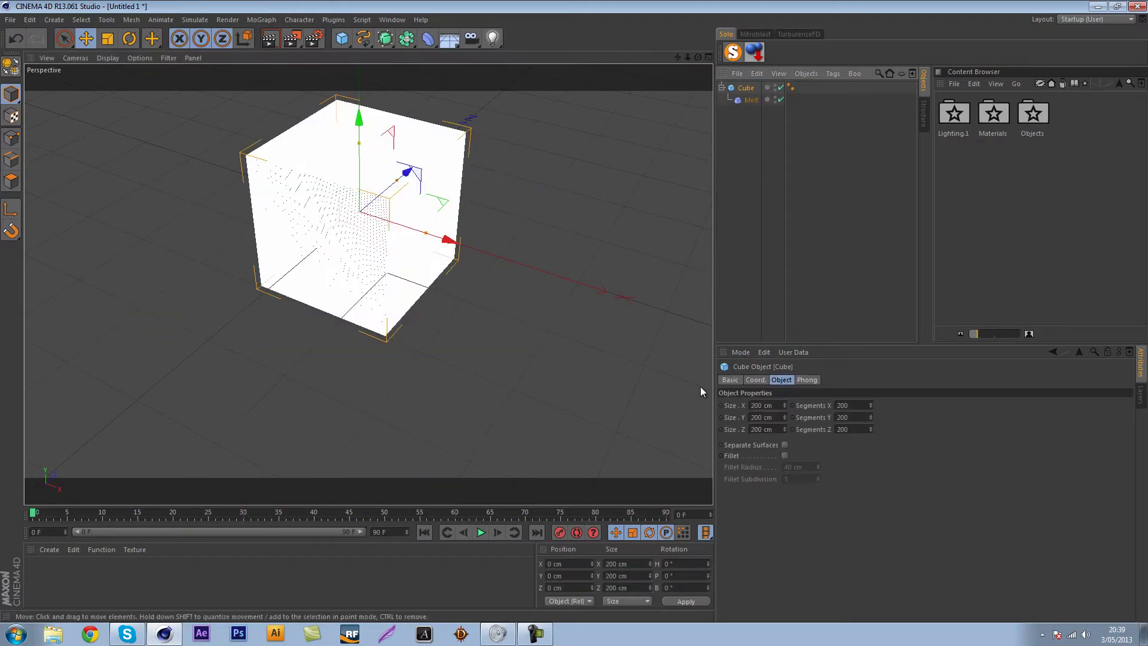
{"action": "left_click", "coordinate": [869, 405]}
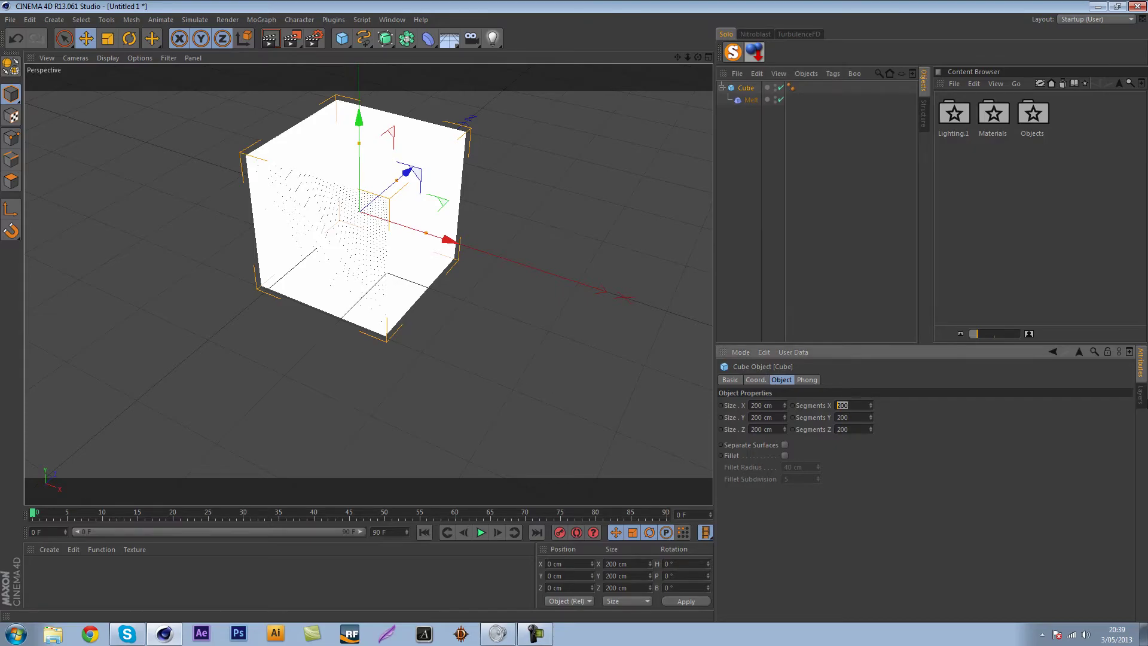
{"action": "key", "text": "Return"}
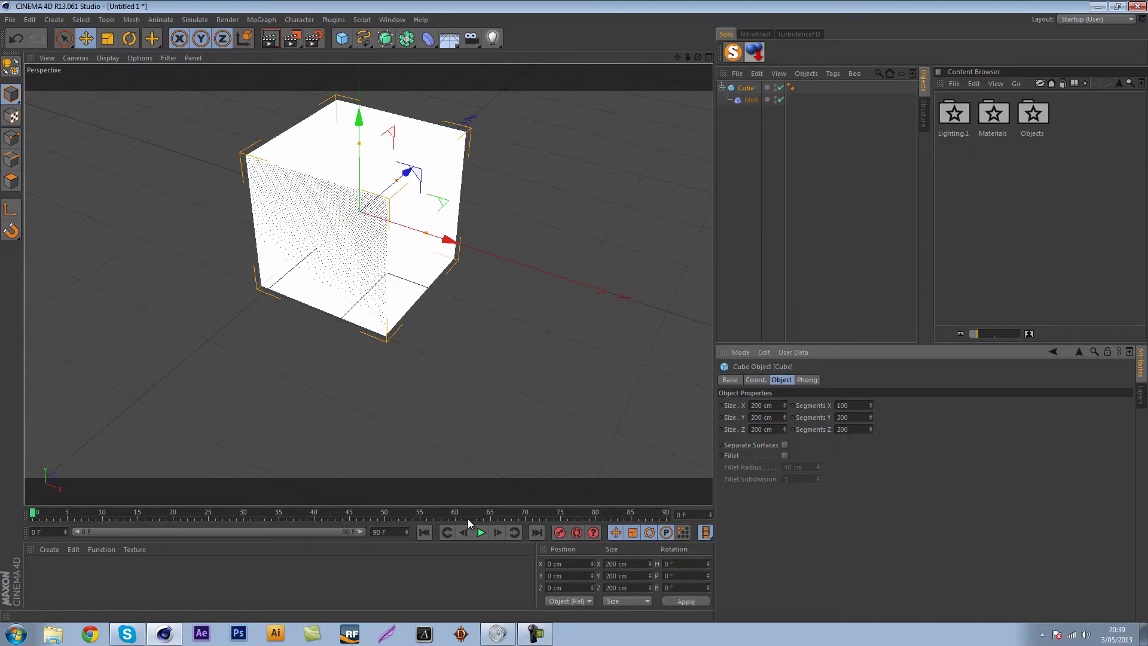
Step: Play the animation up to frame 49, then scrub back to frame 34
{"action": "left_click", "coordinate": [480, 532]}
{"action": "left_click", "coordinate": [379, 513]}
{"action": "left_click", "coordinate": [748, 139]}
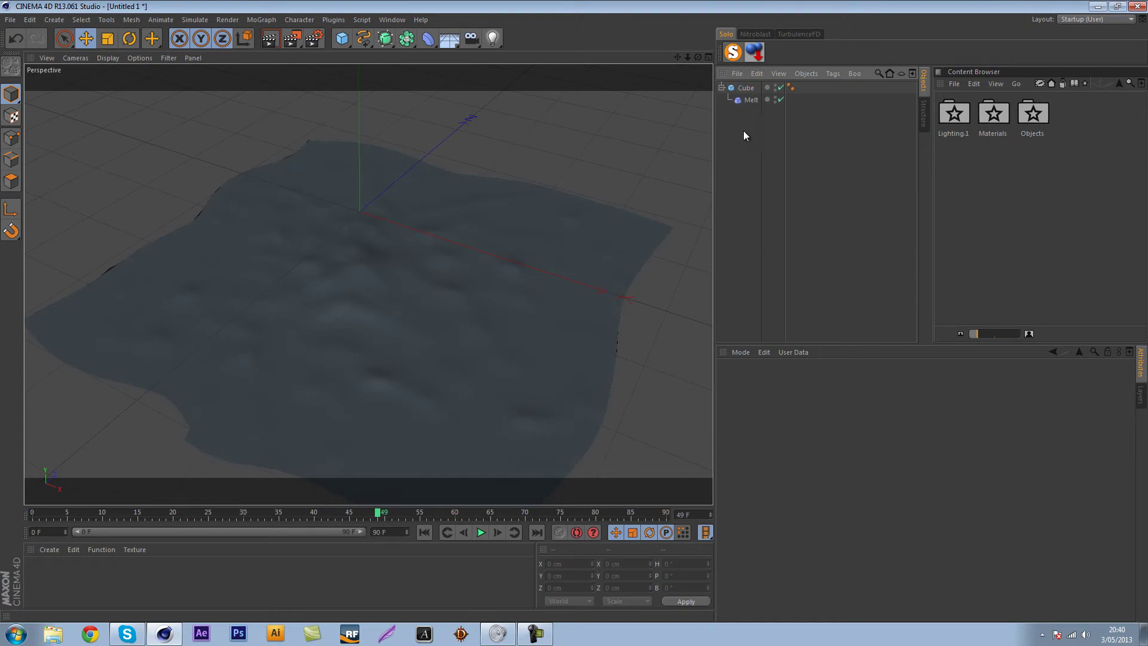
{"action": "mouse_move", "coordinate": [379, 513]}
{"action": "left_mouse_down"}
{"action": "mouse_move", "coordinate": [69, 520]}
{"action": "mouse_move", "coordinate": [263, 535]}
{"action": "mouse_move", "coordinate": [327, 522]}
{"action": "left_mouse_up"}
{"action": "mouse_move", "coordinate": [415, 524]}
{"action": "left_mouse_down"}
{"action": "mouse_move", "coordinate": [130, 520]}
{"action": "mouse_move", "coordinate": [269, 518]}
{"action": "left_mouse_up"}
Step: Examine the partly melted cube at frame 34 from a low side angle
{"action": "left_click_drag", "start_coordinate": [571, 290], "coordinate": [557, 210], "text": "alt"}
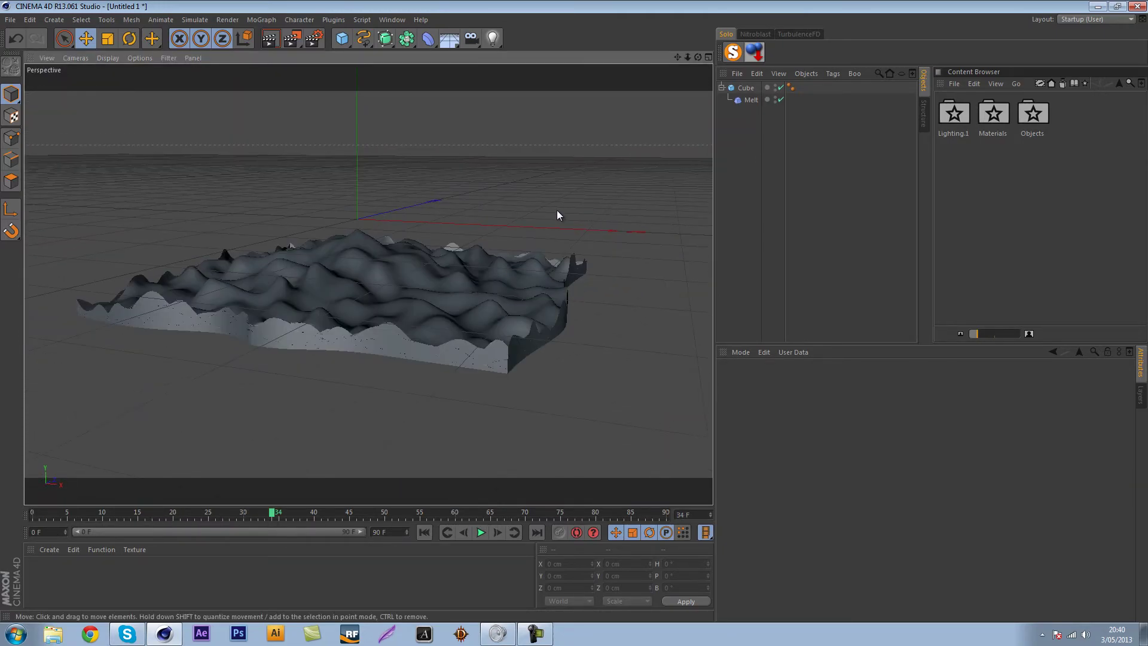
{"action": "left_click", "coordinate": [748, 100]}
{"action": "left_click", "coordinate": [760, 197]}
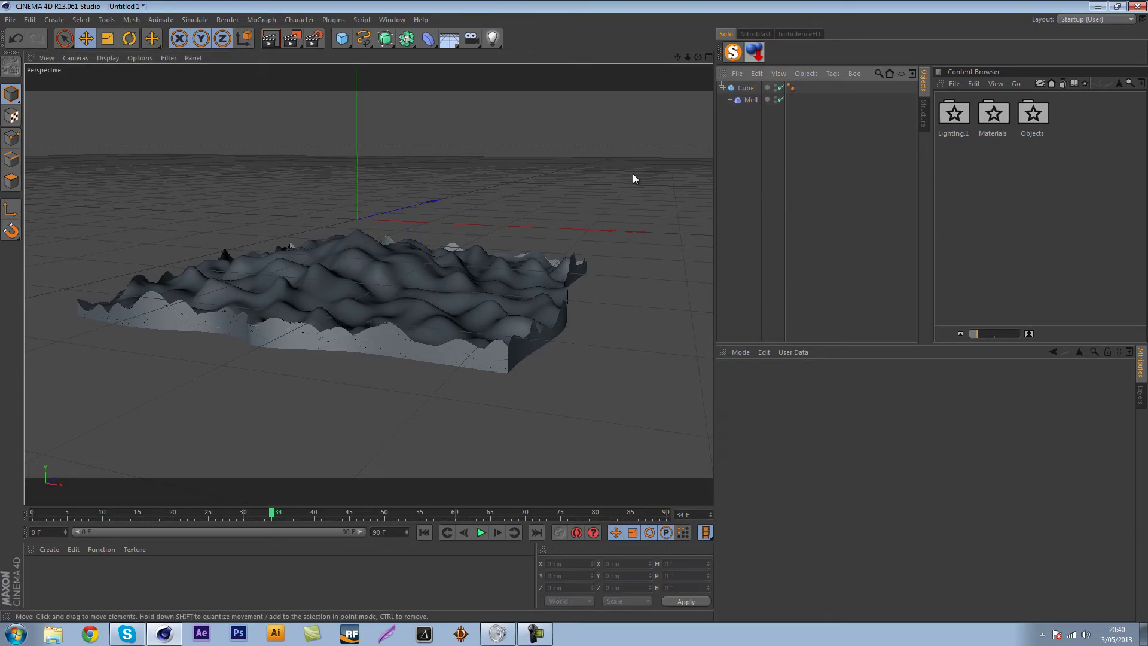
{"action": "left_click_drag", "start_coordinate": [495, 286], "coordinate": [551, 205], "text": "alt"}
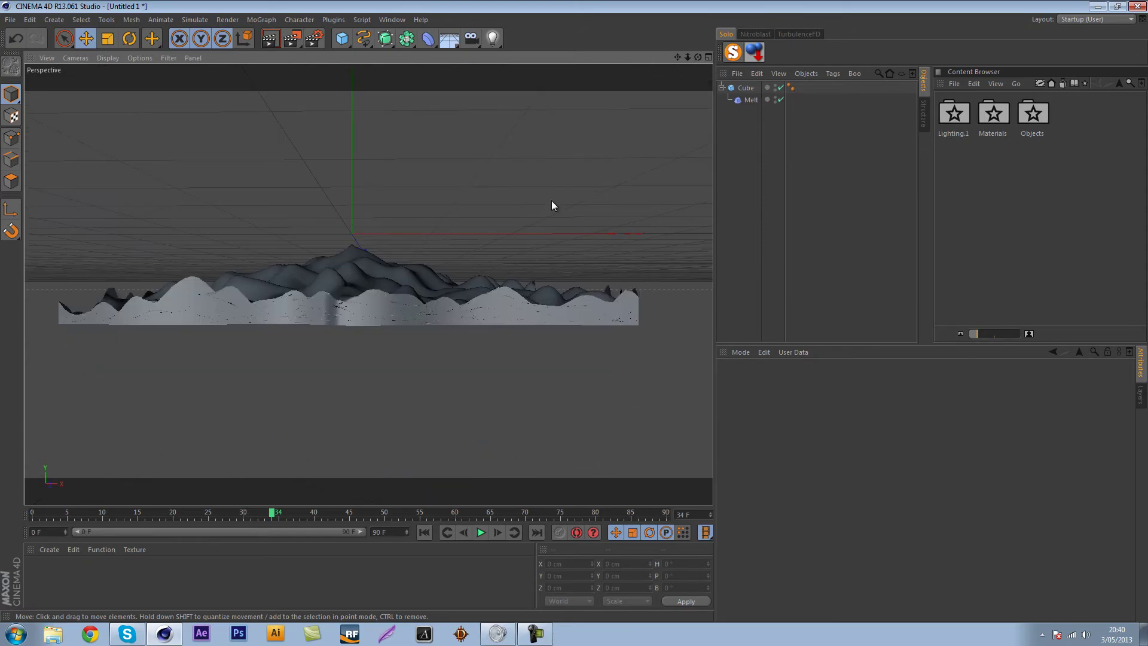
{"action": "left_click", "coordinate": [341, 40]}
{"action": "left_click", "coordinate": [578, 122]}
{"action": "mouse_move", "coordinate": [572, 125]}
{"action": "left_mouse_down", "text": "alt"}
{"action": "mouse_move", "coordinate": [502, 243]}
{"action": "mouse_move", "coordinate": [579, 127]}
{"action": "left_mouse_up", "text": "alt"}
{"action": "key", "text": "Delete"}
Step: Render a close-up preview of the melted cube's wavy surface in the viewport at frame 34
{"action": "left_click_drag", "start_coordinate": [593, 210], "coordinate": [451, 151], "text": "alt"}
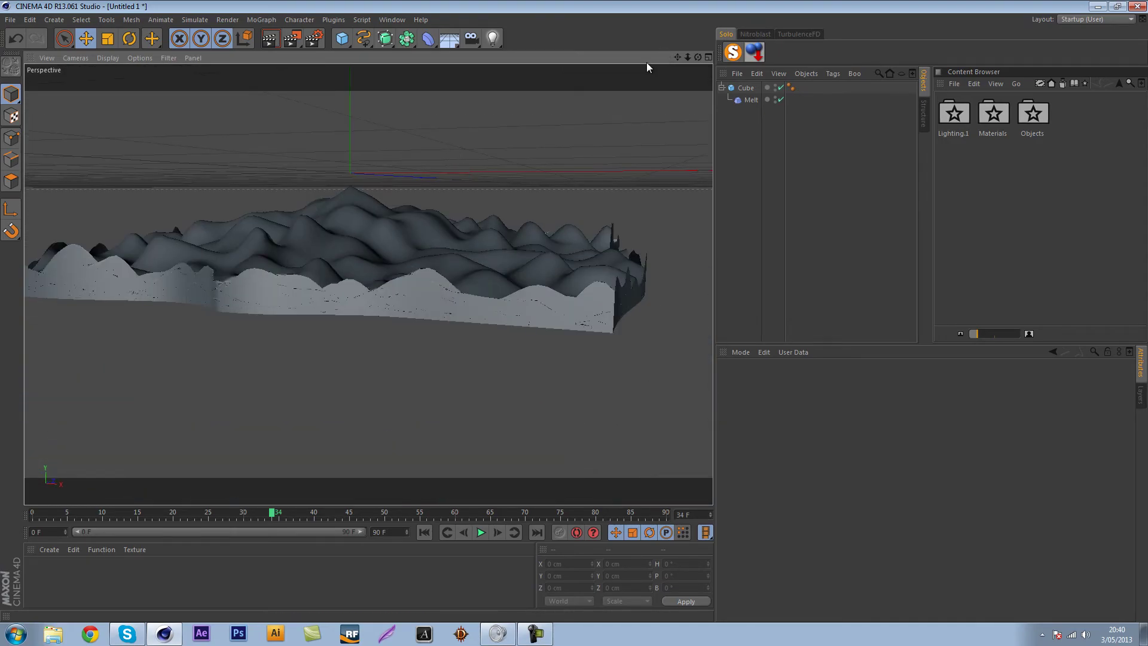
{"action": "left_click_drag", "start_coordinate": [687, 56], "coordinate": [573, 311]}
{"action": "mouse_move", "coordinate": [512, 168]}
{"action": "left_mouse_down", "text": "alt"}
{"action": "mouse_move", "coordinate": [403, 221]}
{"action": "mouse_move", "coordinate": [490, 185]}
{"action": "left_mouse_up", "text": "alt"}
{"action": "left_click_drag", "start_coordinate": [687, 57], "coordinate": [686, 59]}
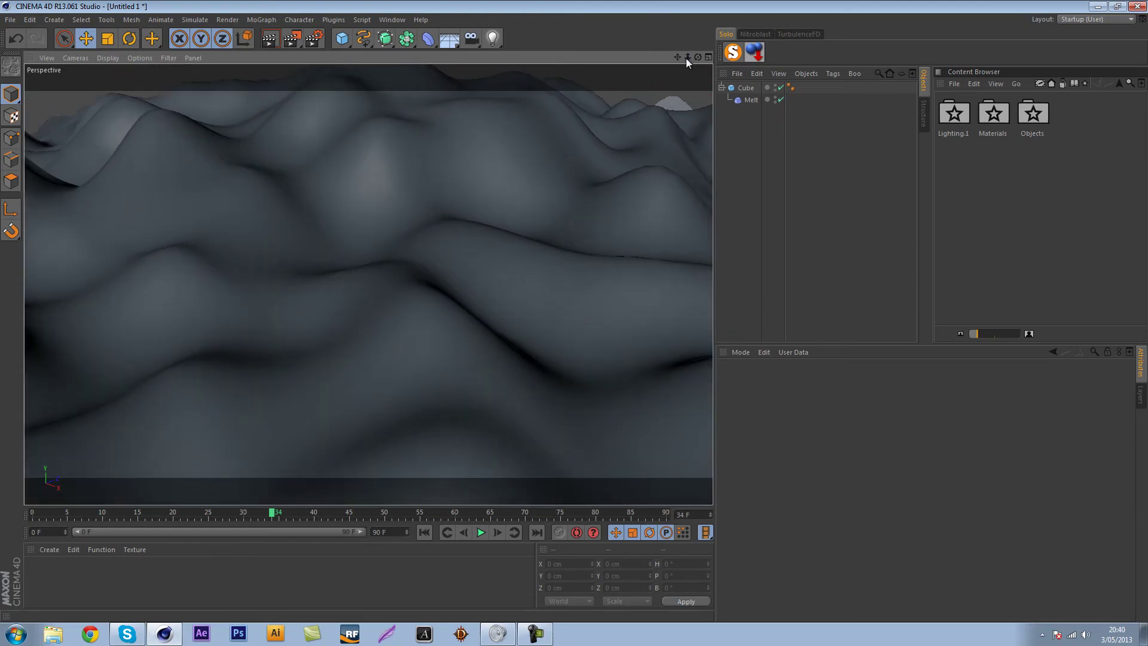
{"action": "left_click", "coordinate": [270, 39]}
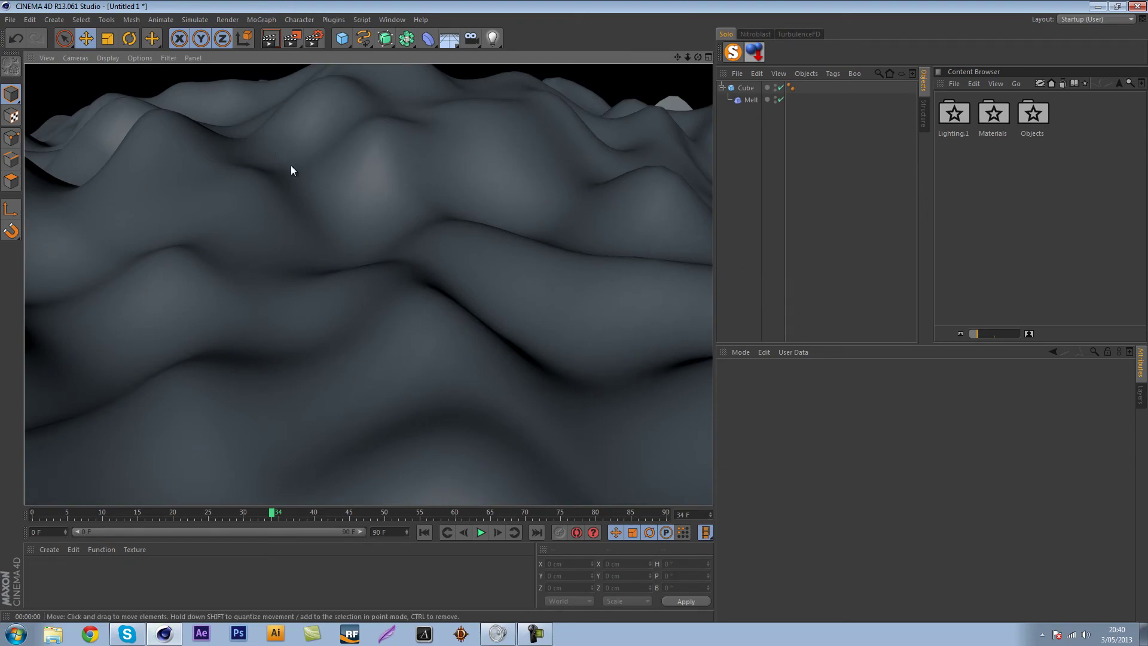
{"action": "left_click", "coordinate": [759, 209]}
Step: Return to a view of the whole melted cube and bring up the available deformers
{"action": "left_click_drag", "start_coordinate": [687, 207], "coordinate": [596, 130], "text": "alt"}
{"action": "mouse_move", "coordinate": [689, 57]}
{"action": "left_mouse_down"}
{"action": "mouse_move", "coordinate": [575, 311]}
{"action": "mouse_move", "coordinate": [572, 300]}
{"action": "mouse_move", "coordinate": [574, 311]}
{"action": "mouse_move", "coordinate": [541, 318]}
{"action": "left_mouse_up"}
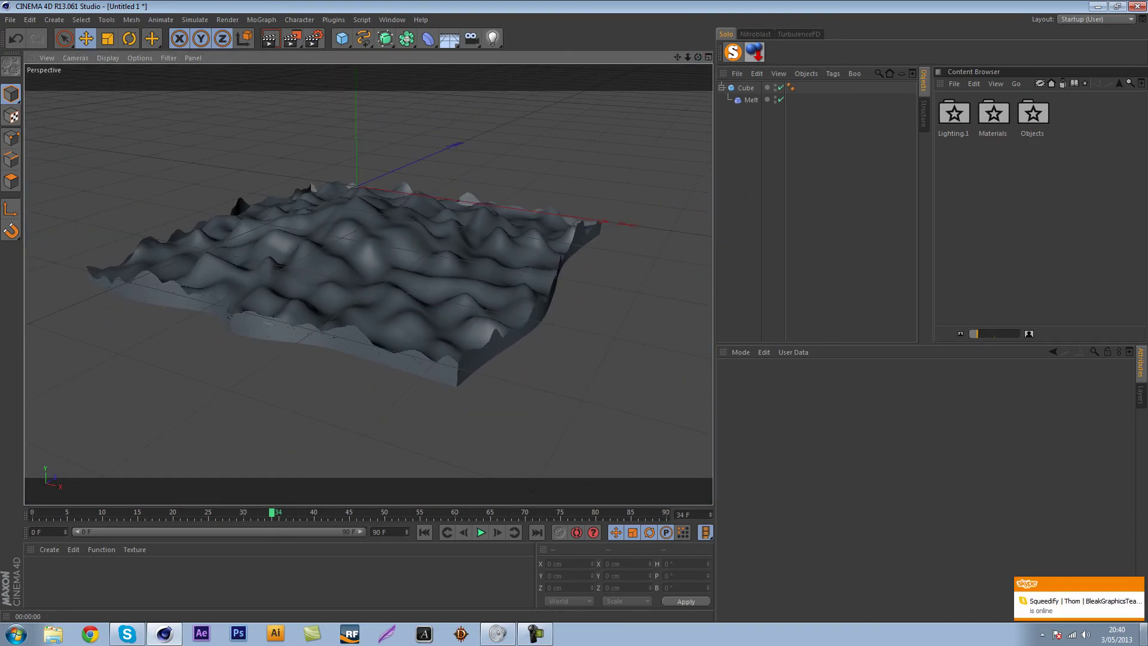
{"action": "left_click", "coordinate": [1137, 585]}
{"action": "mouse_move", "coordinate": [581, 215]}
{"action": "left_mouse_down", "text": "alt"}
{"action": "mouse_move", "coordinate": [656, 233]}
{"action": "mouse_move", "coordinate": [580, 232]}
{"action": "left_mouse_up", "text": "alt"}
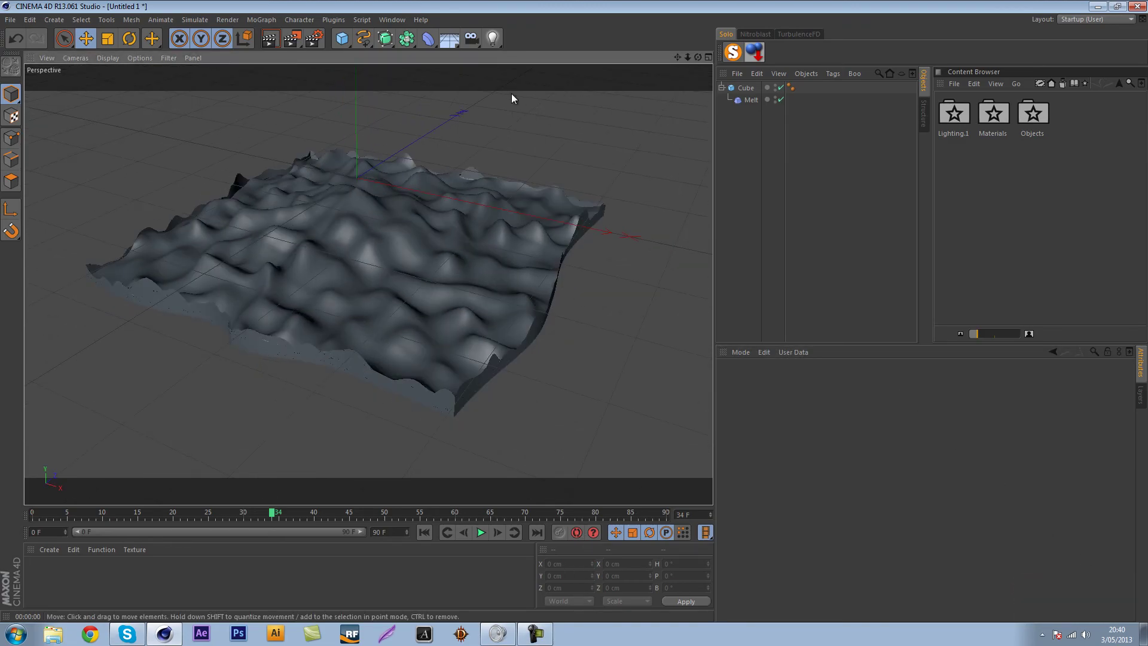
{"action": "left_click", "coordinate": [433, 39]}
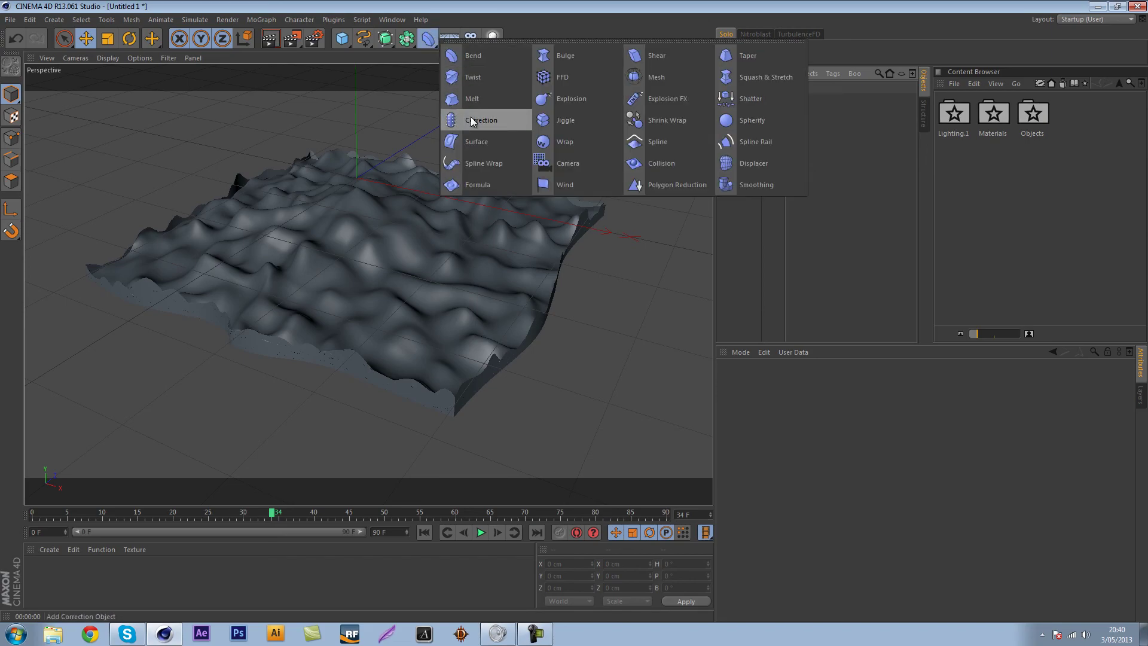